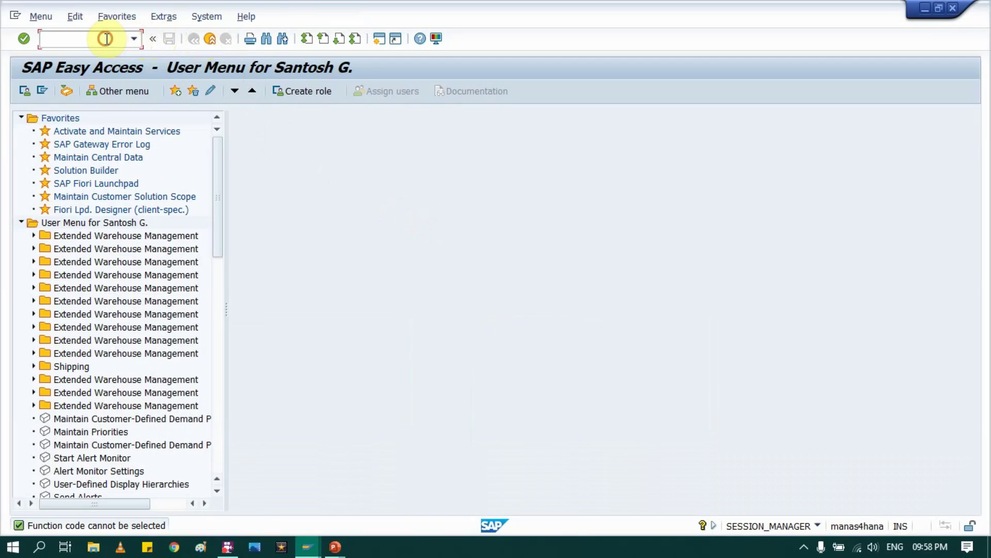
Start a purchase order with ME21N, expand the header and show the order-type list.
left_click(105, 39)
type("ME21N")
key("Return")
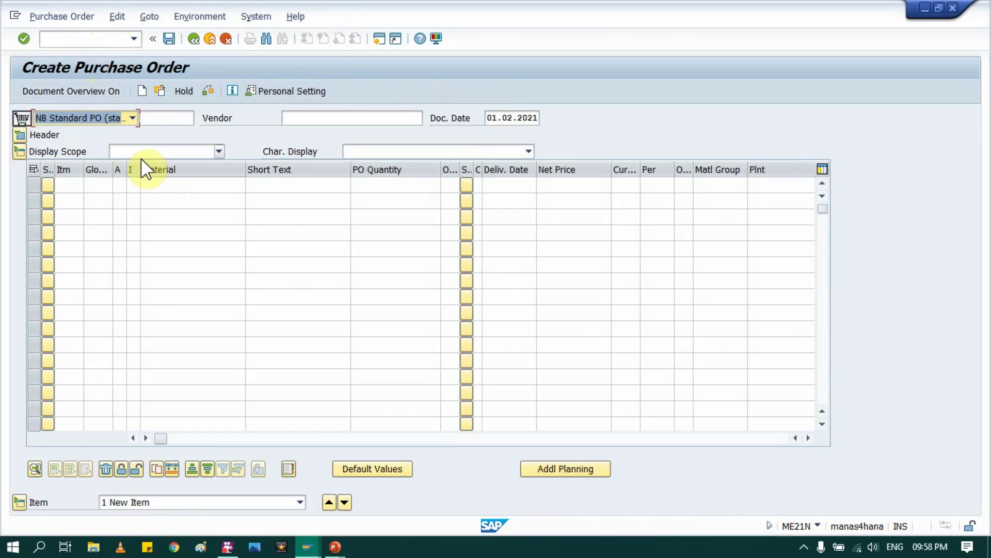
left_click(23, 139)
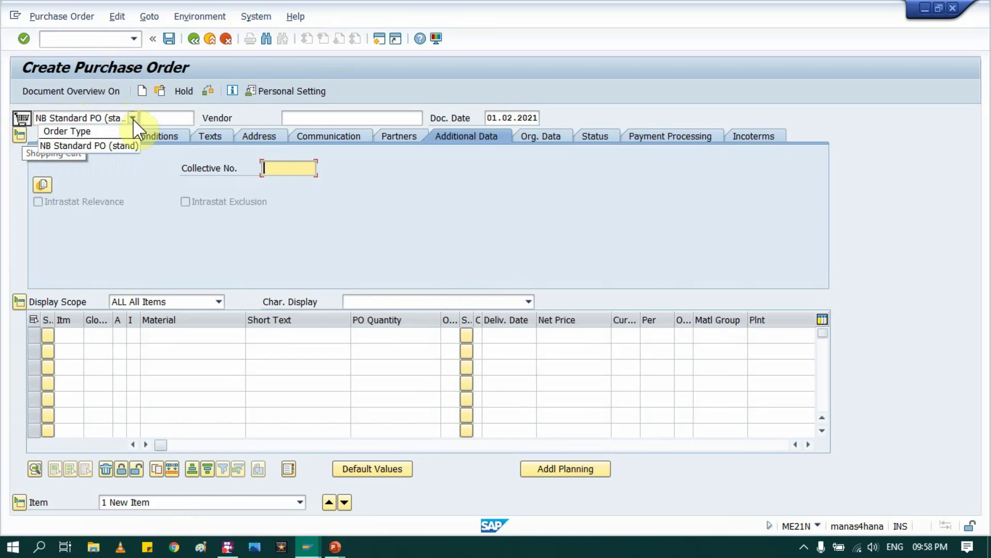
left_click(132, 118)
scroll(98, 148, "up", 3)
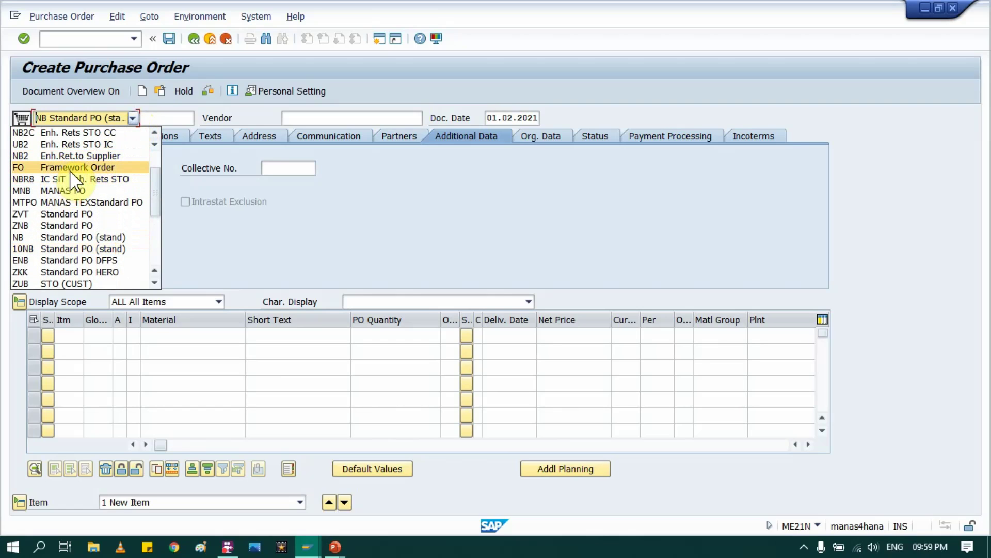
Make the order an FO Framework Order for vendor 31010.
left_click(105, 167)
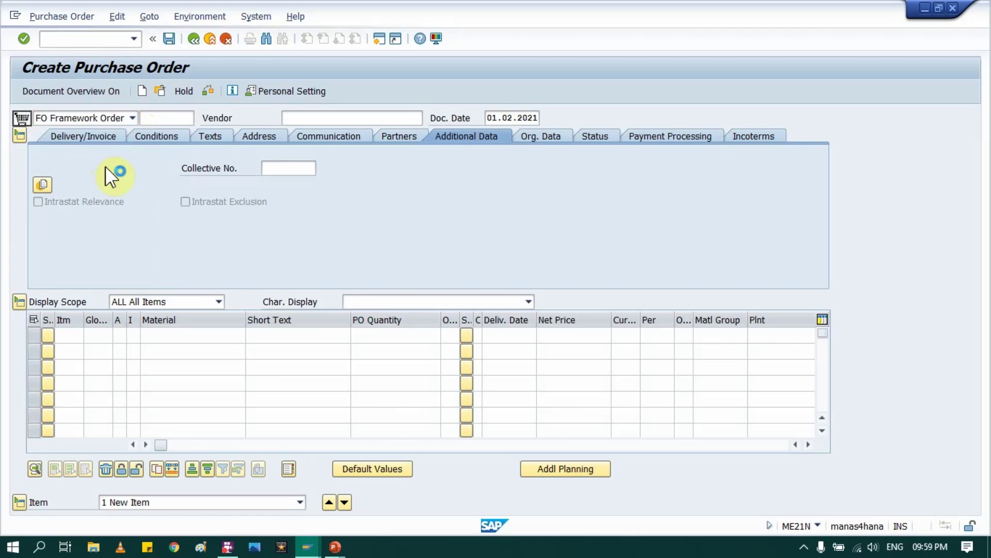
left_click(322, 117)
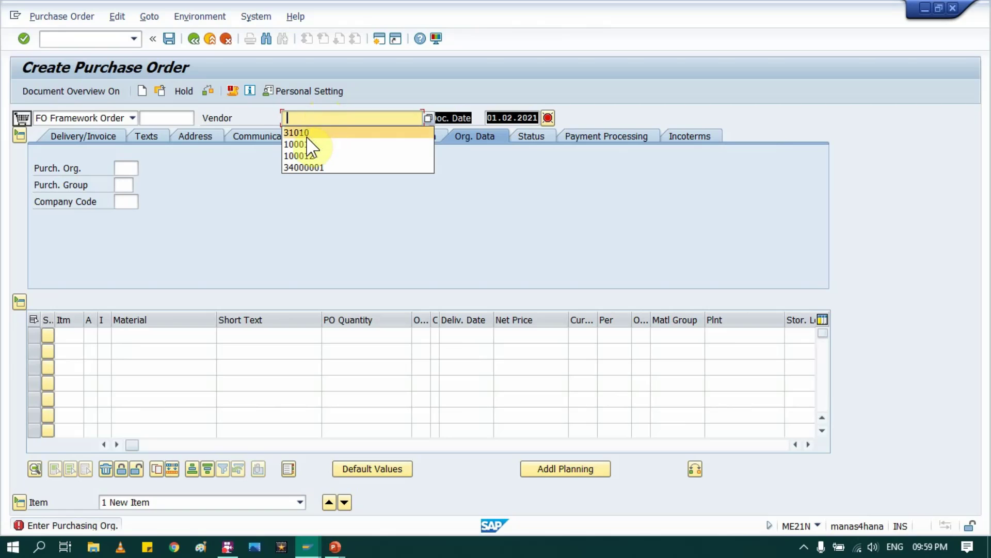
left_click(309, 133)
Set purchasing org IN00, purchasing group 001 and company code 1008.
left_click(123, 168)
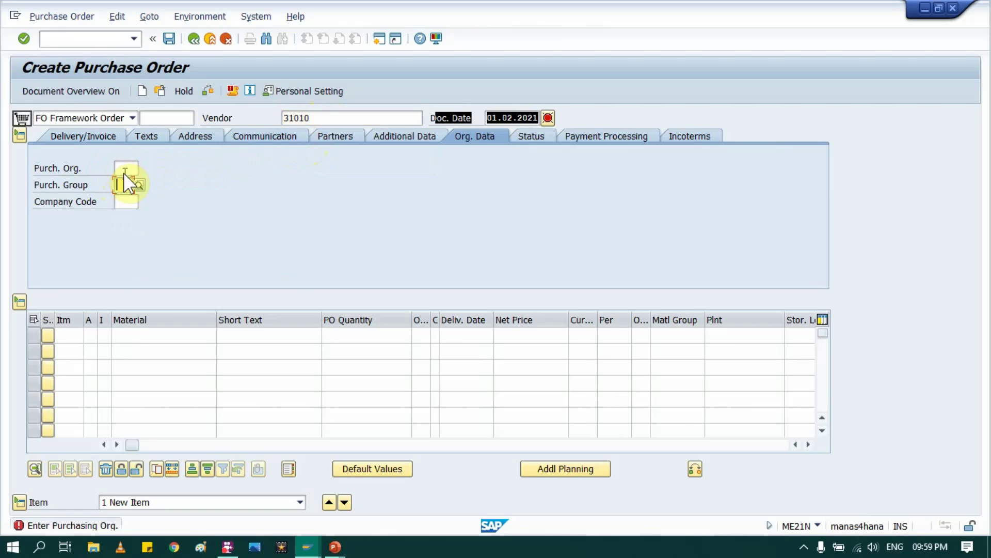
left_click(122, 168)
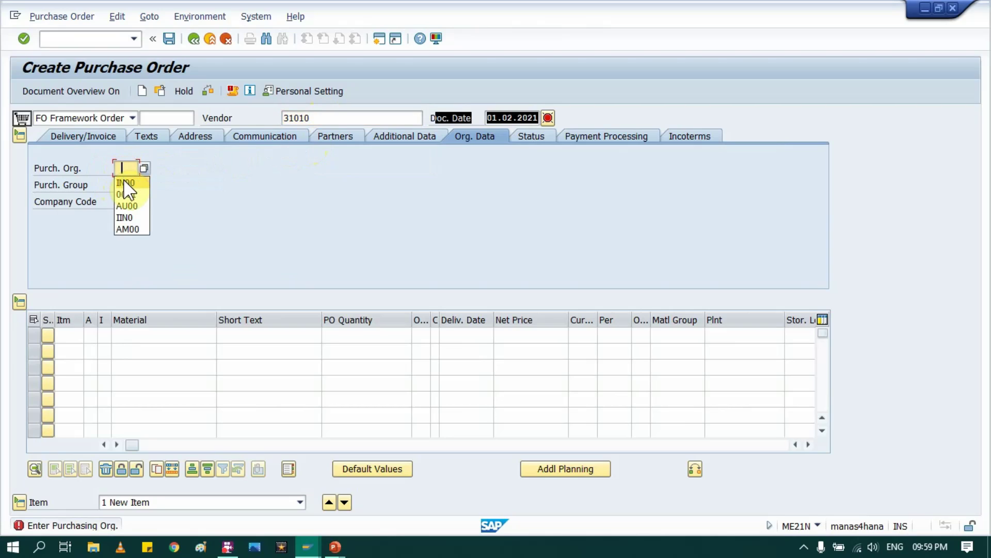
left_click(125, 182)
left_click(123, 183)
left_click(123, 198)
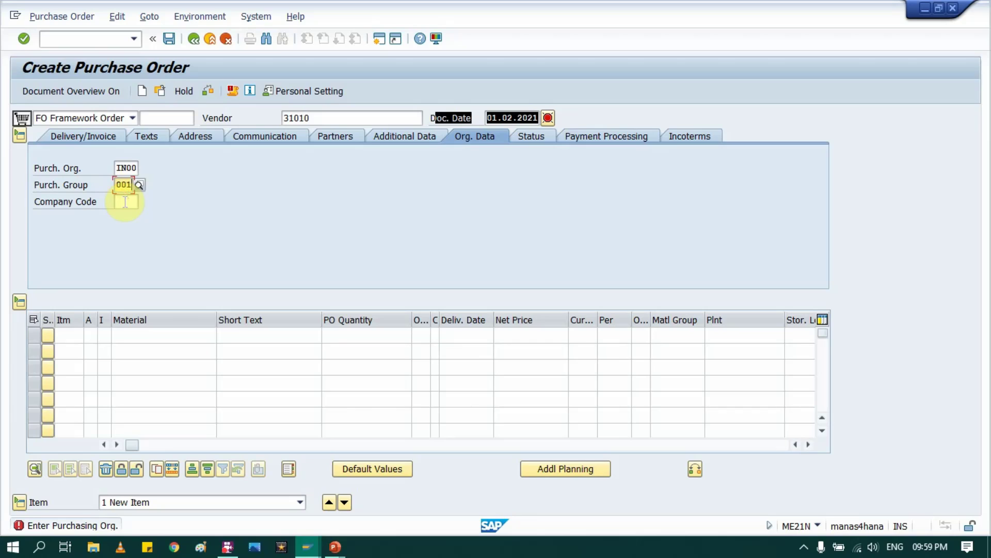
left_click(124, 201)
type("1")
left_click(129, 219)
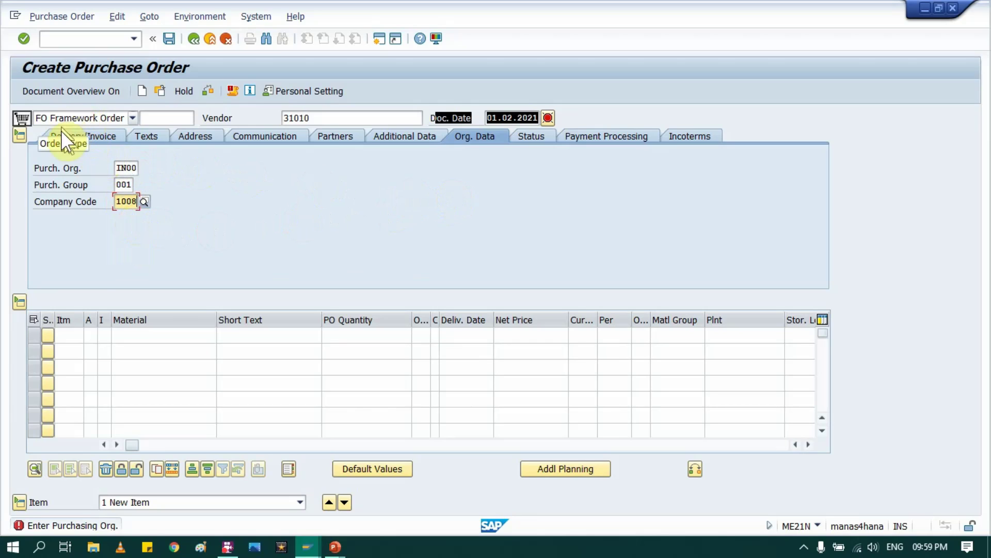
Enter validity start 01012021 and end 31122021, then widen the item grid's A and I columns.
left_click(391, 130)
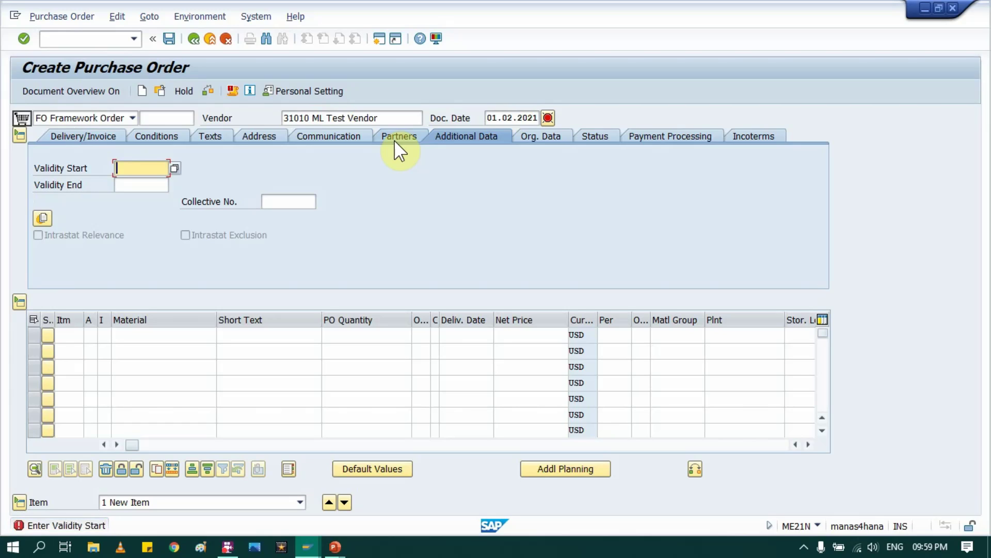
left_click(137, 169)
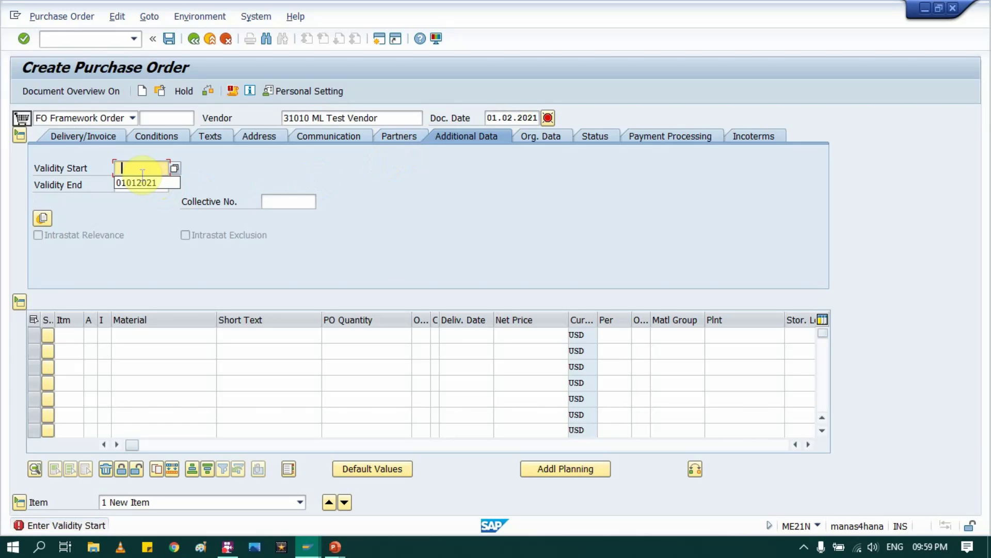
left_click(137, 183)
left_click(135, 185)
type("31122021")
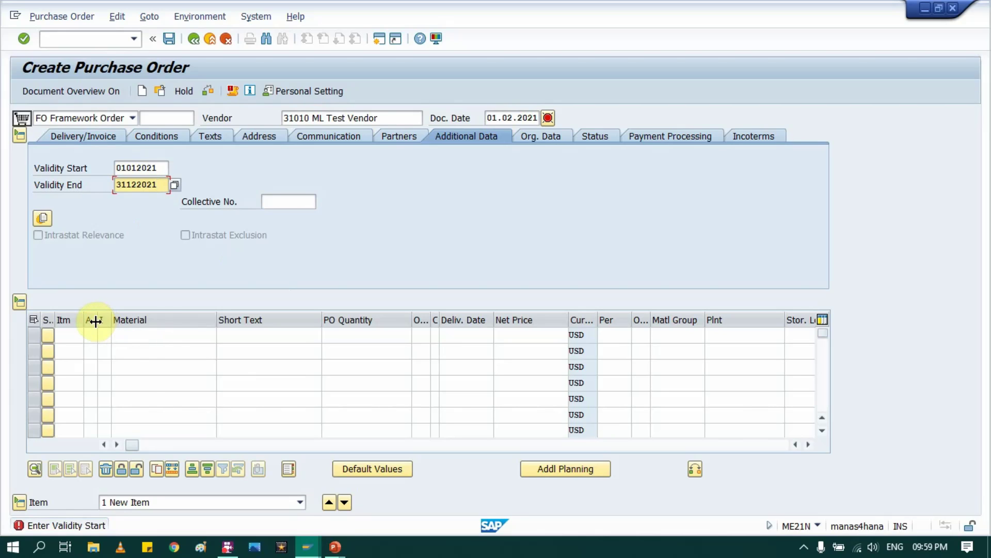
left_click_drag(98, 320, 175, 330)
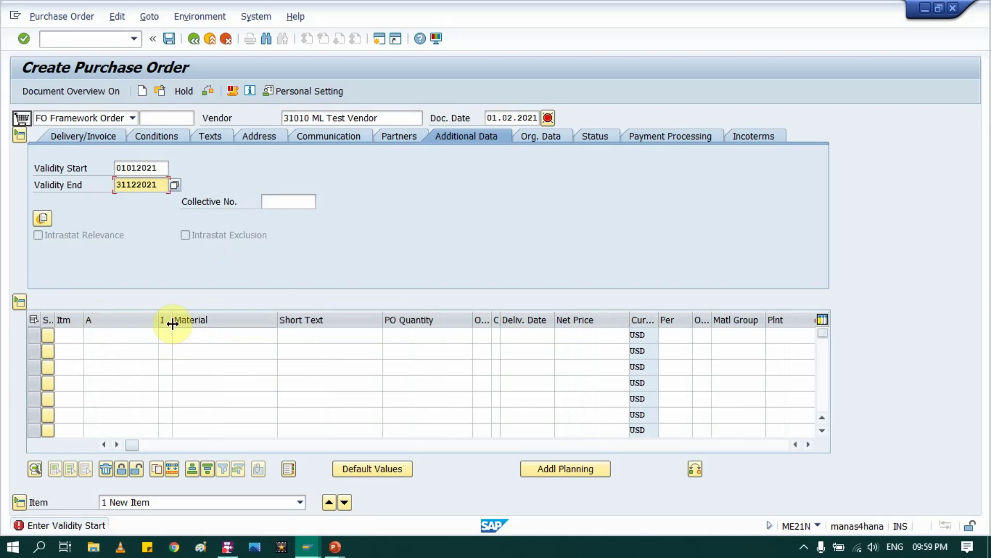
left_click_drag(172, 323, 230, 329)
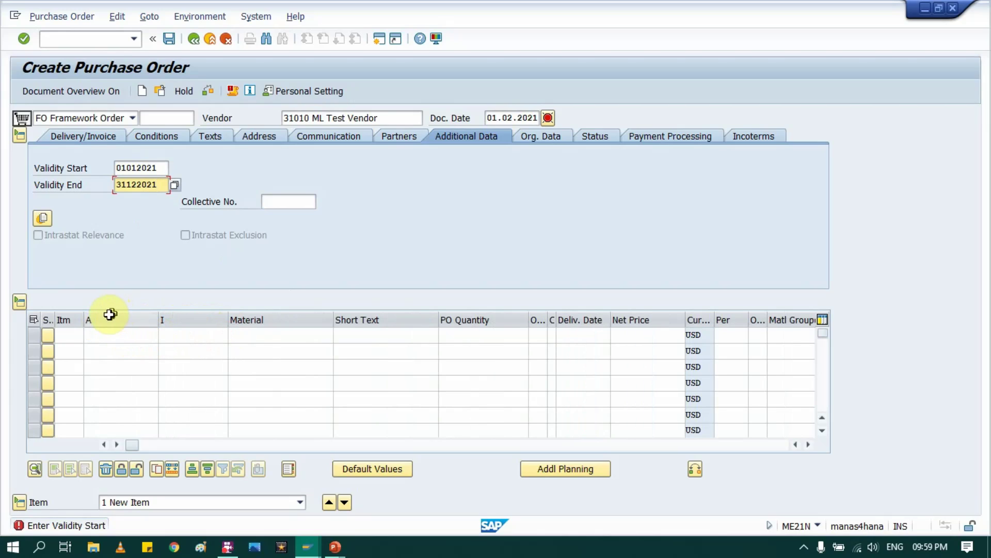
Set row 1's account assignment to K (Cost center) and item category to B (Limit).
left_click(110, 334)
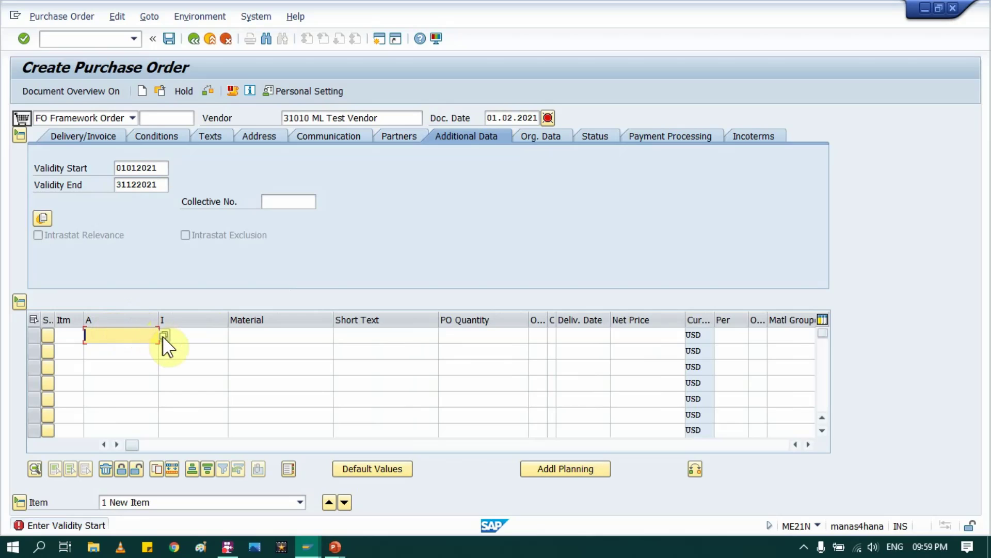
left_click(167, 342)
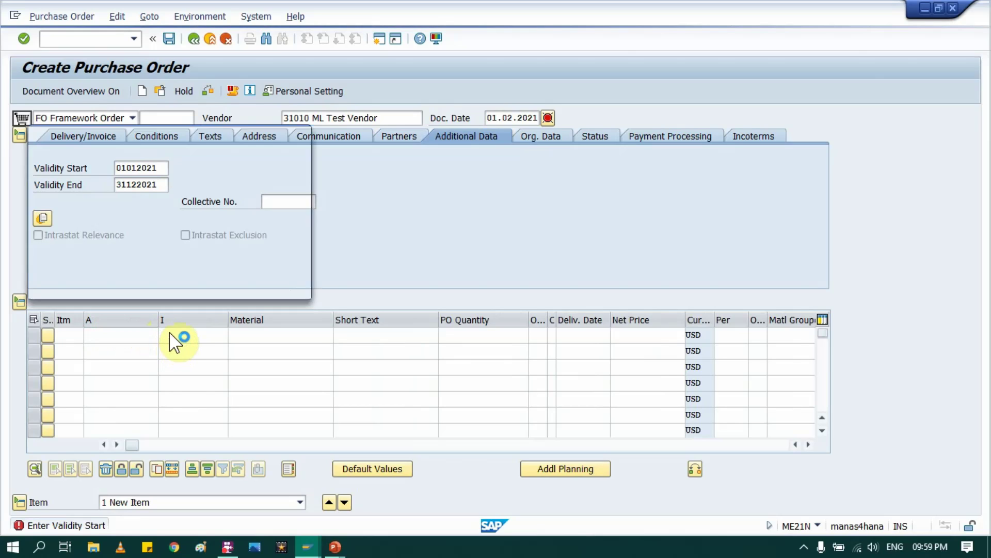
left_click(167, 337)
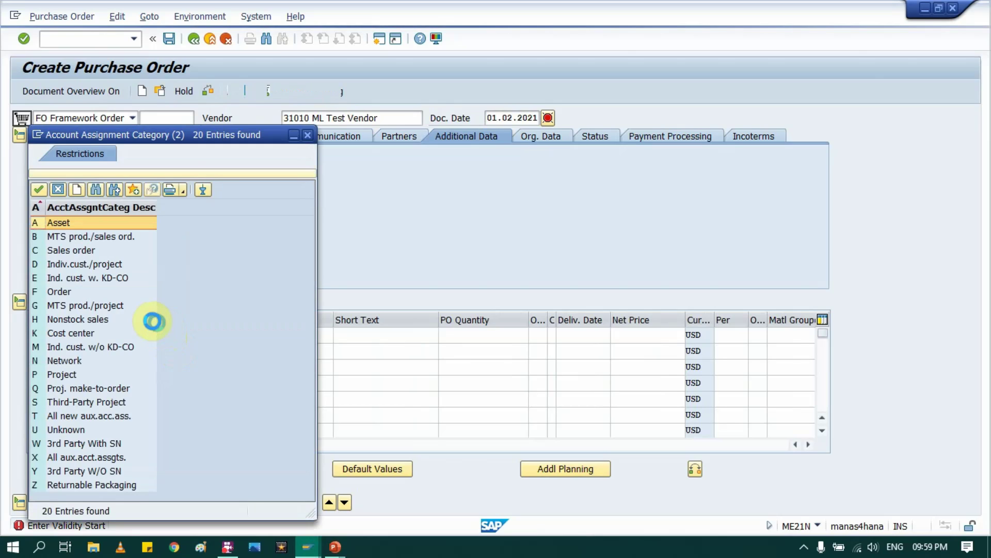
double_click(66, 332)
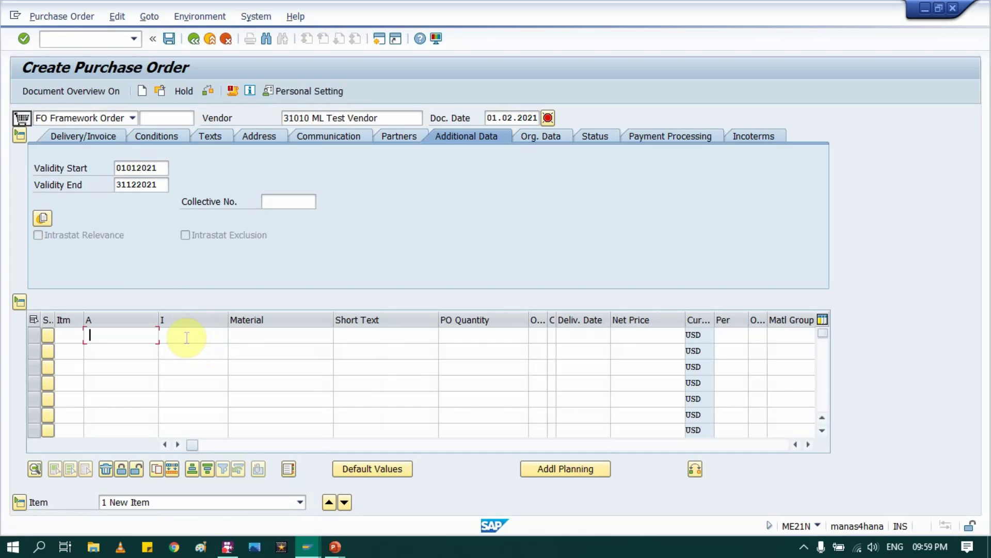
left_click(232, 337)
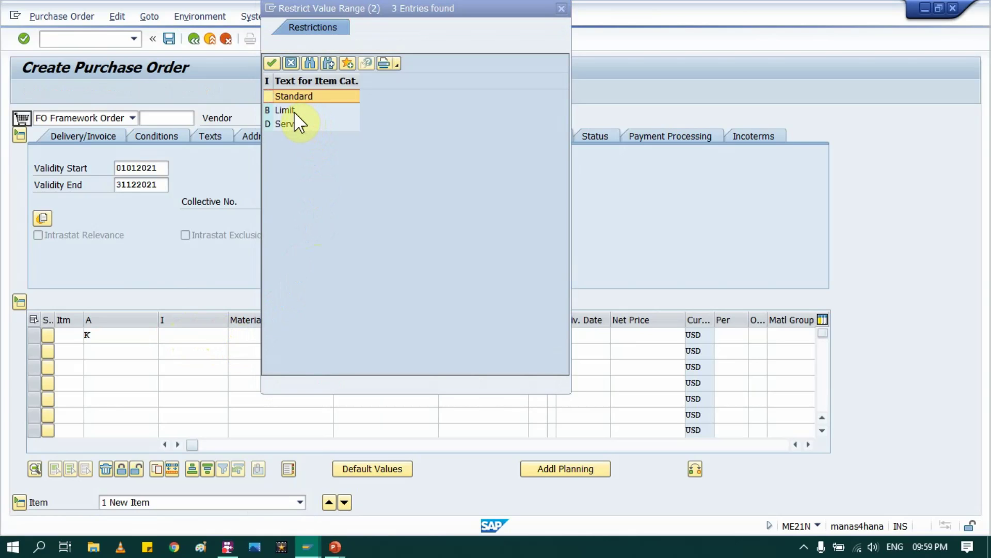
double_click(293, 112)
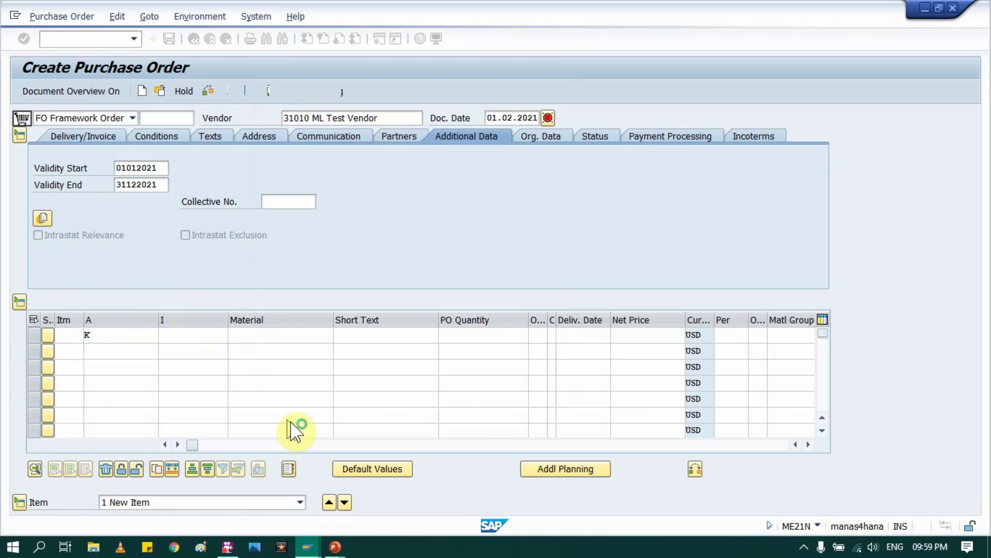
left_click(274, 336)
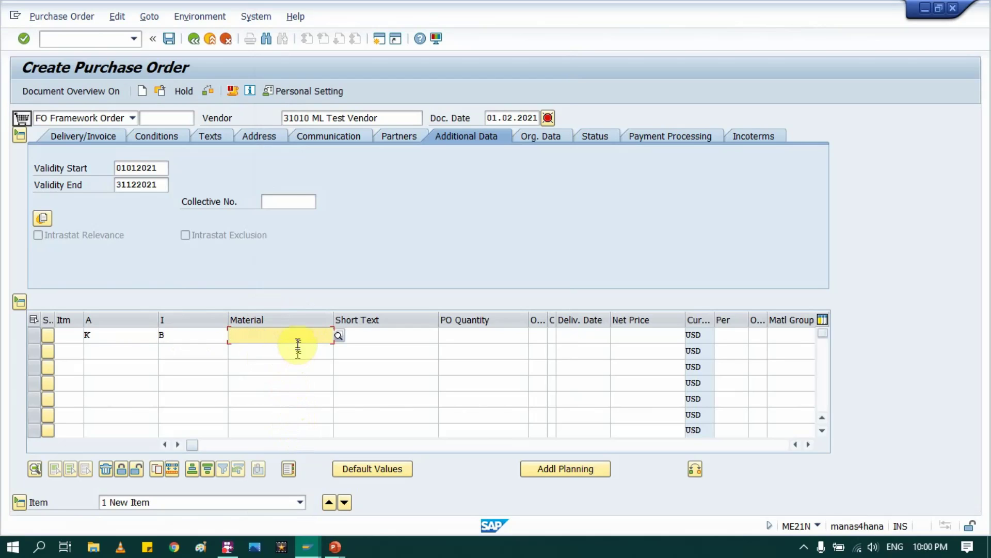
Enter short text 'Blanket PO for 2021', quantity 1, delivery date 31.12.2021 and net price 1.
left_click(403, 332)
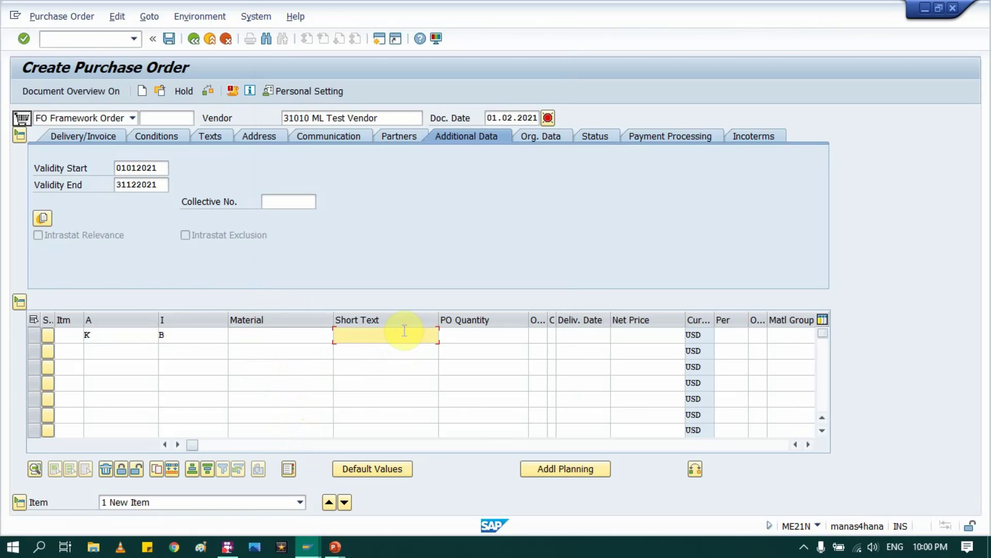
type("Blanket")
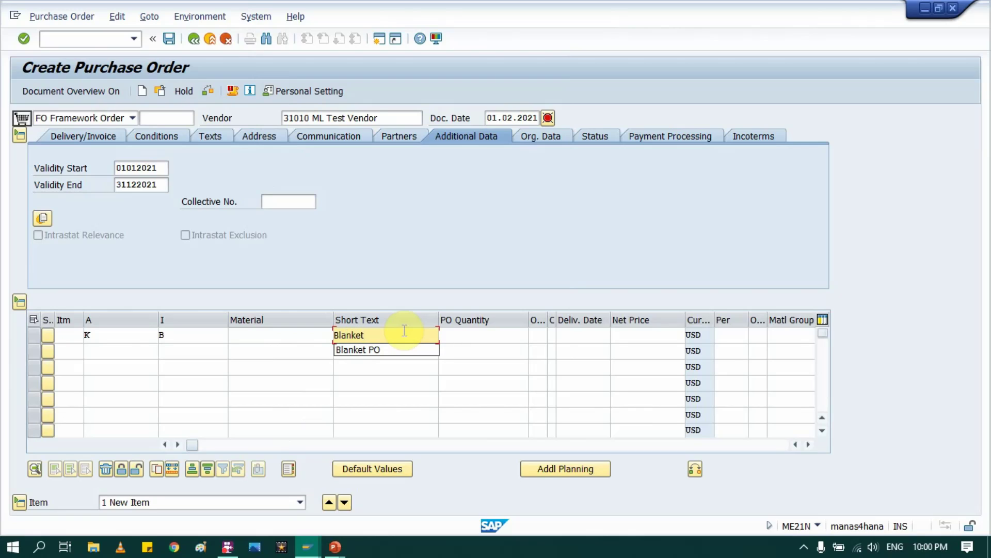
type(" PO for 2021")
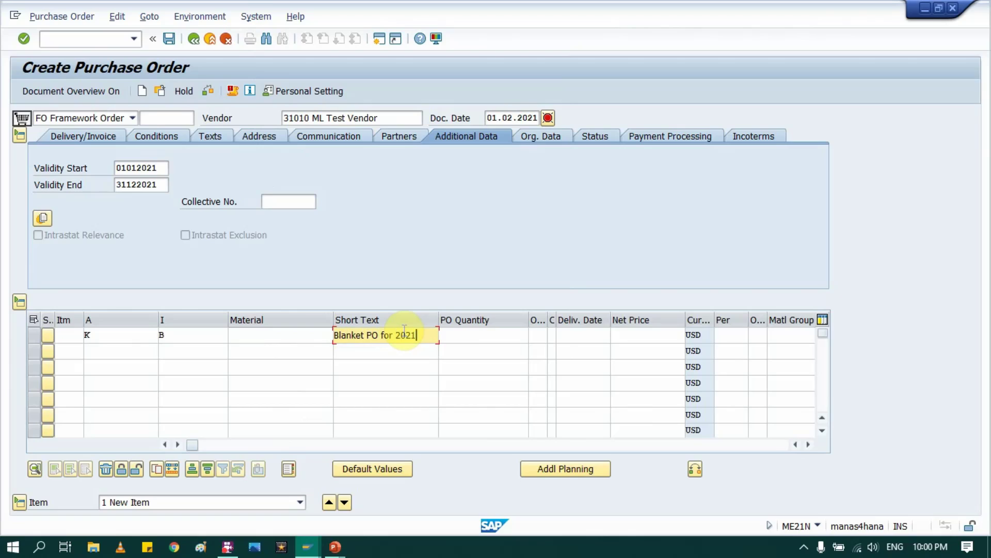
key("Tab")
type("1")
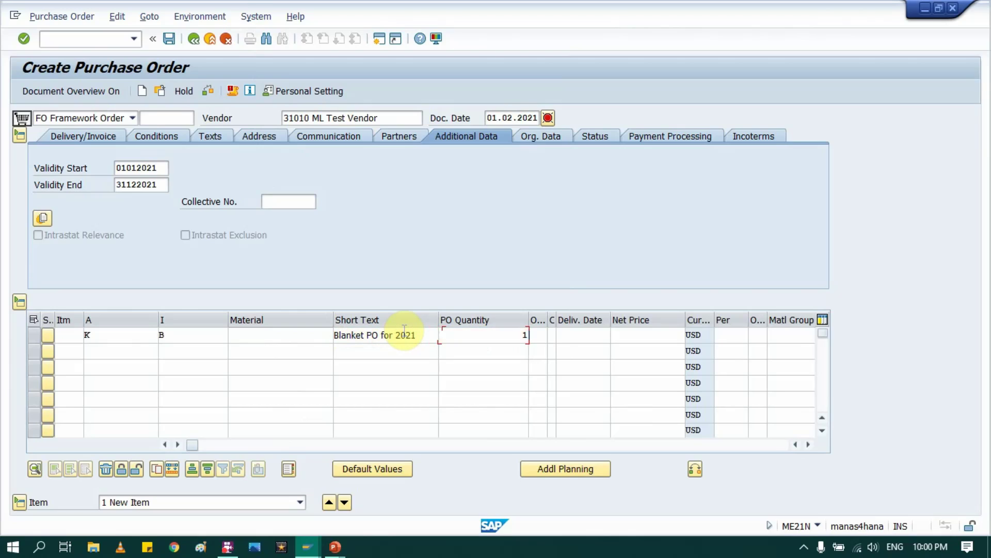
key("Tab")
key("Tab")
key("Tab")
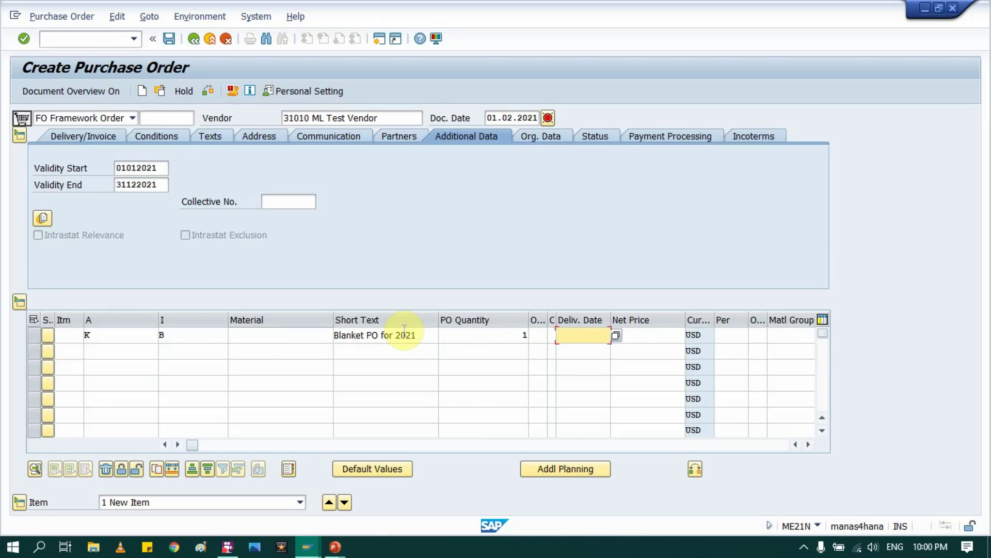
key("Down")
key("Return")
key("Tab")
type("1")
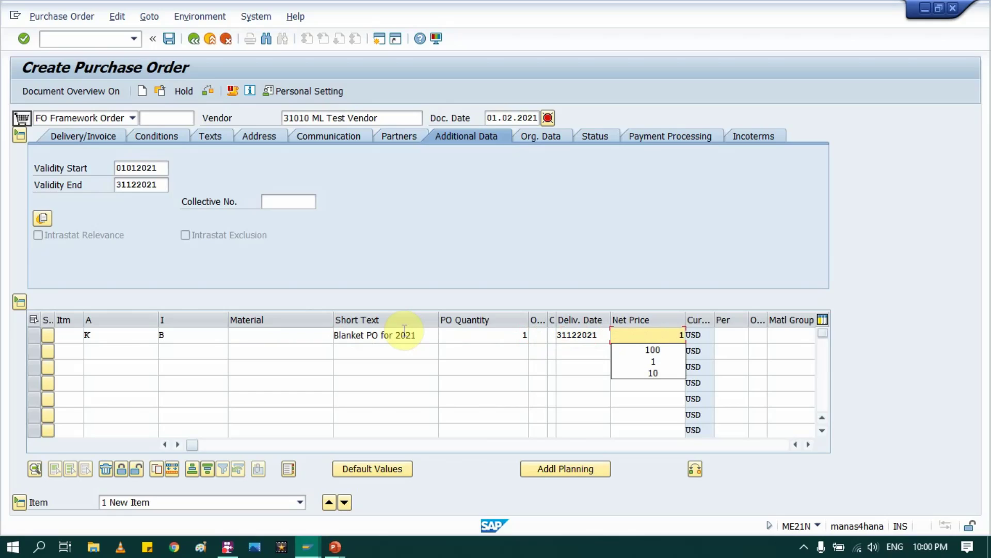
key("Tab")
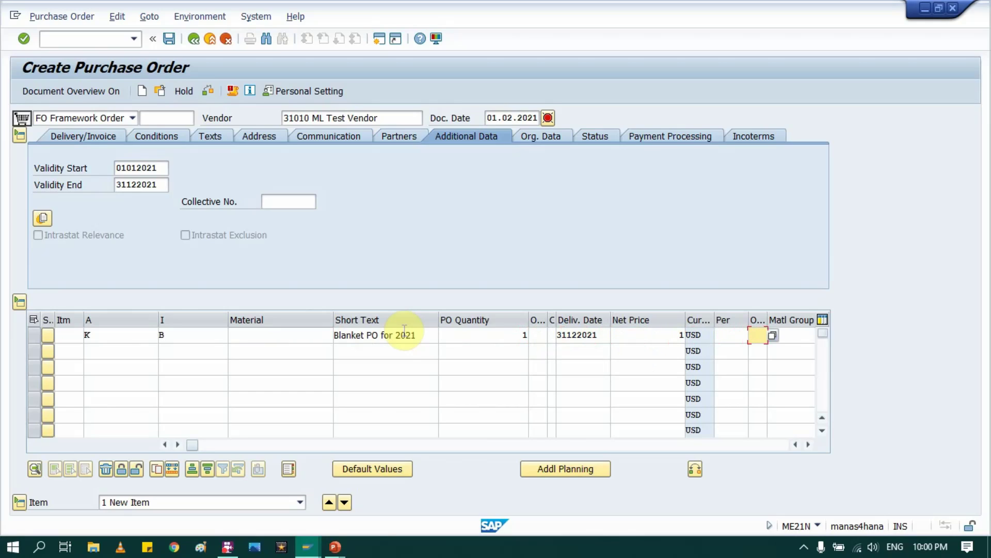
Set material group 01, plant d002 and storage location RMSL, then validate the item.
key("Tab")
type("01")
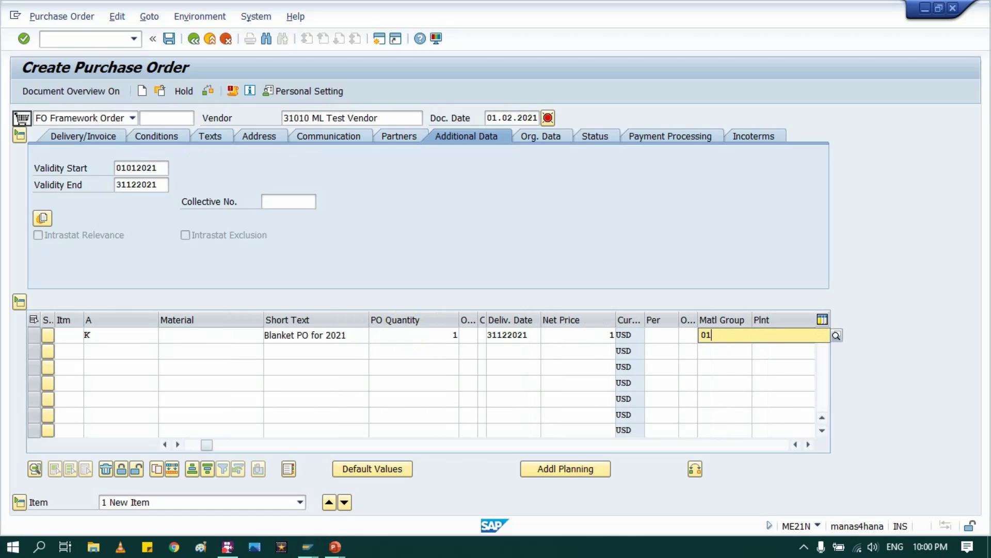
key("Tab")
type("d002")
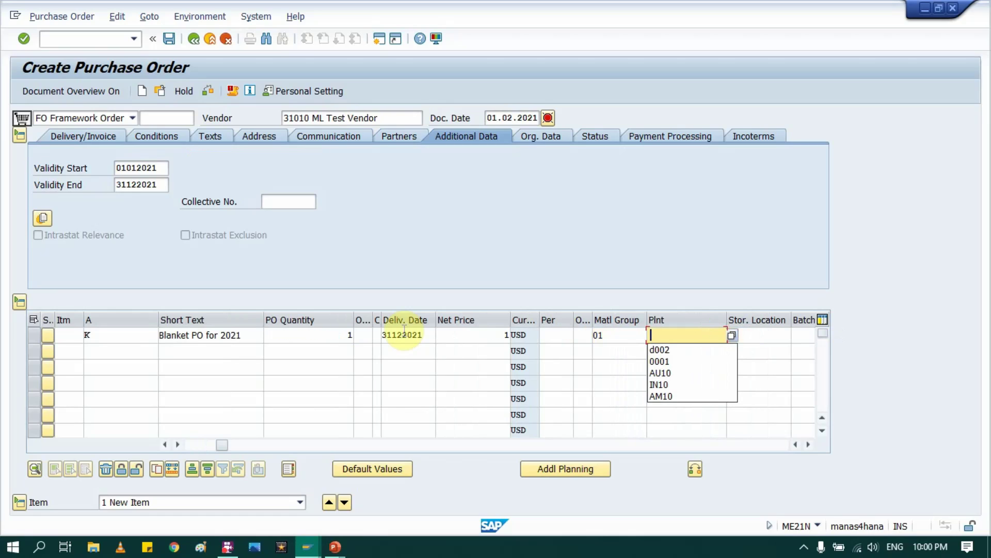
key("Tab")
type("RMSL")
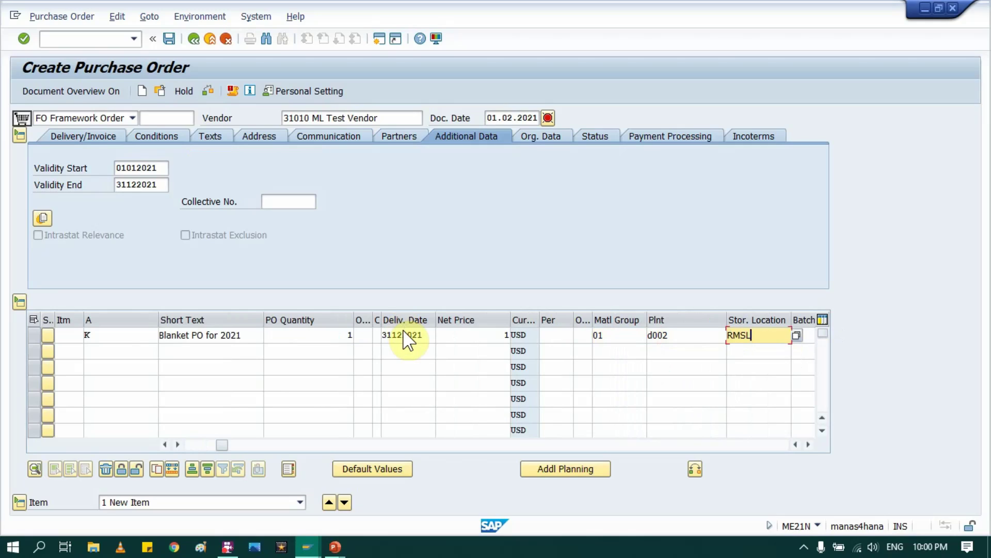
key("Return")
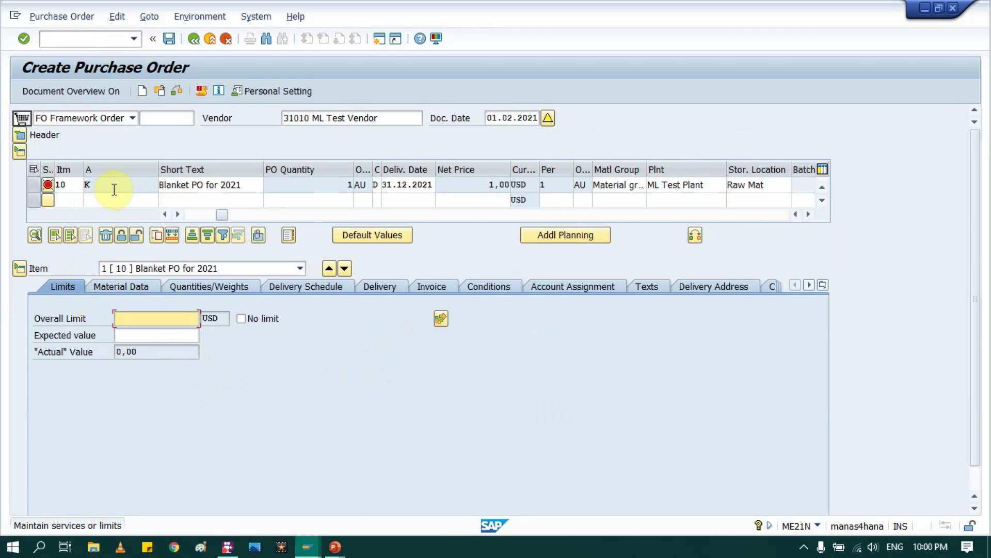
Enter overall limit 100 and expected value 90 for item 10 and confirm.
left_click_drag(219, 214, 176, 215)
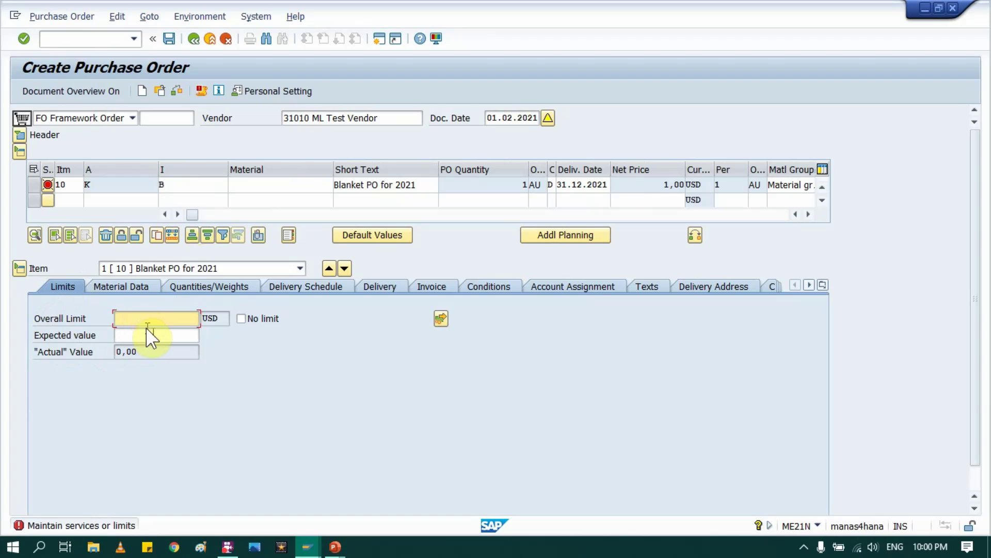
left_click(158, 317)
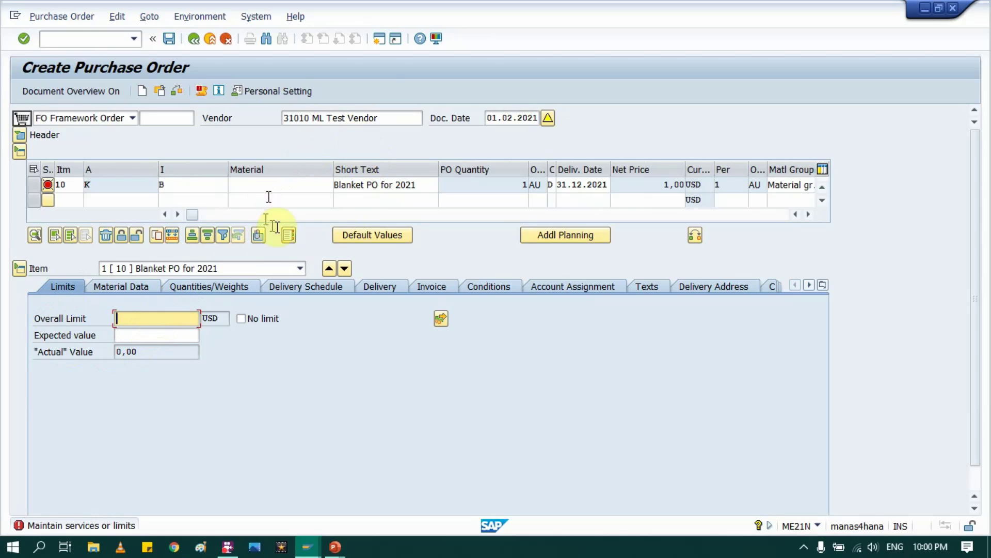
left_click(143, 319)
type("100")
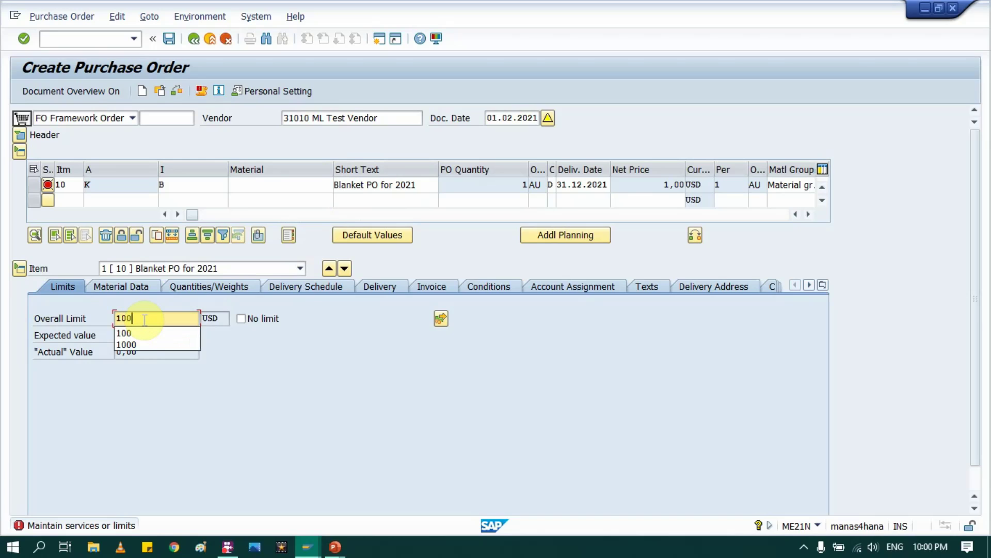
left_click(126, 333)
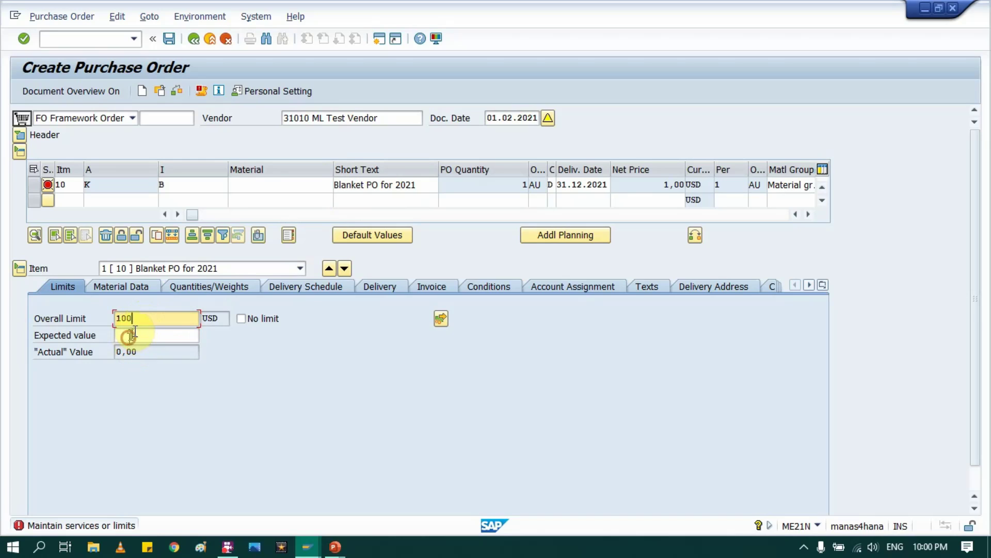
left_click(142, 330)
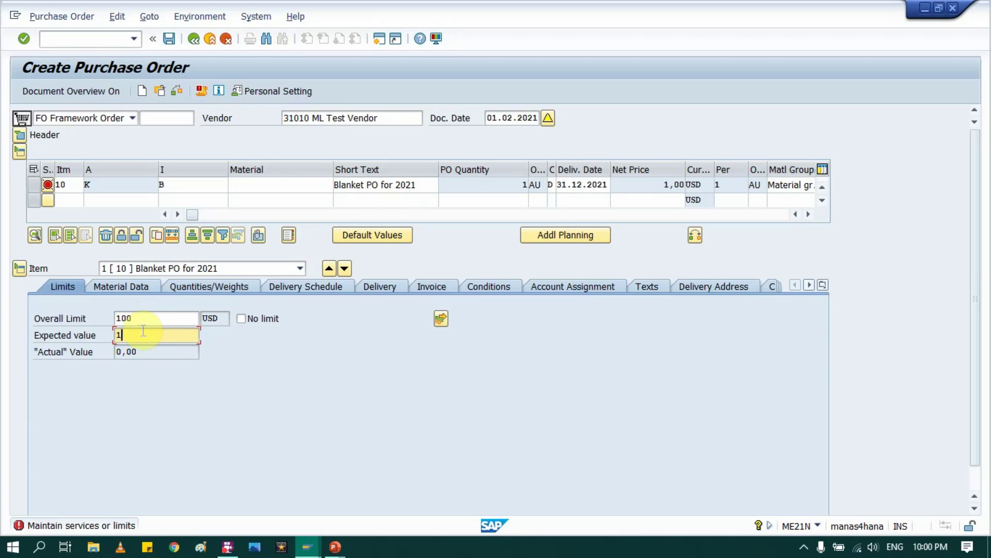
type("1")
key("BackSpace")
type("90")
key("Return")
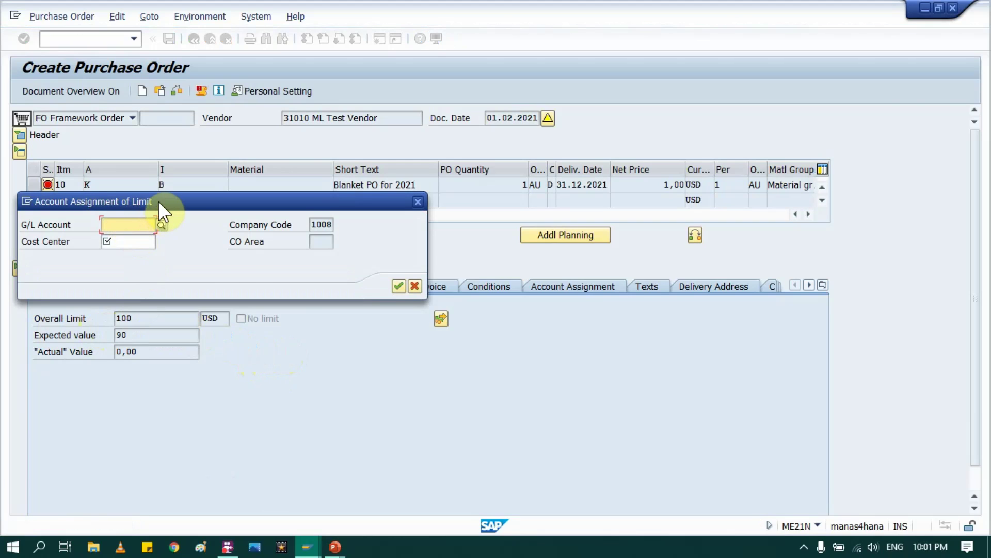
Assign the limit to G/L account 310000 and cost center SAP-DUMY.
left_click_drag(158, 202, 483, 383)
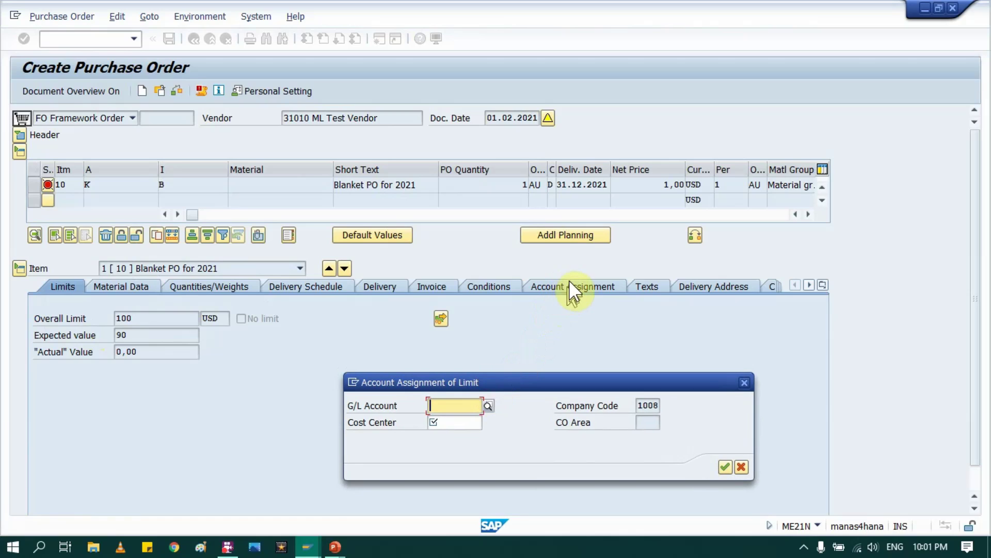
left_click(449, 405)
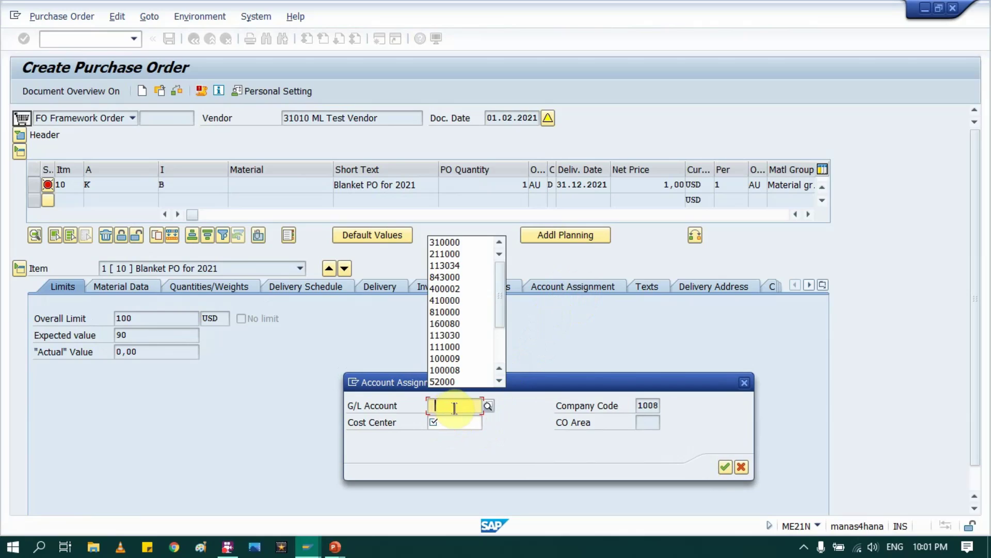
left_click(447, 243)
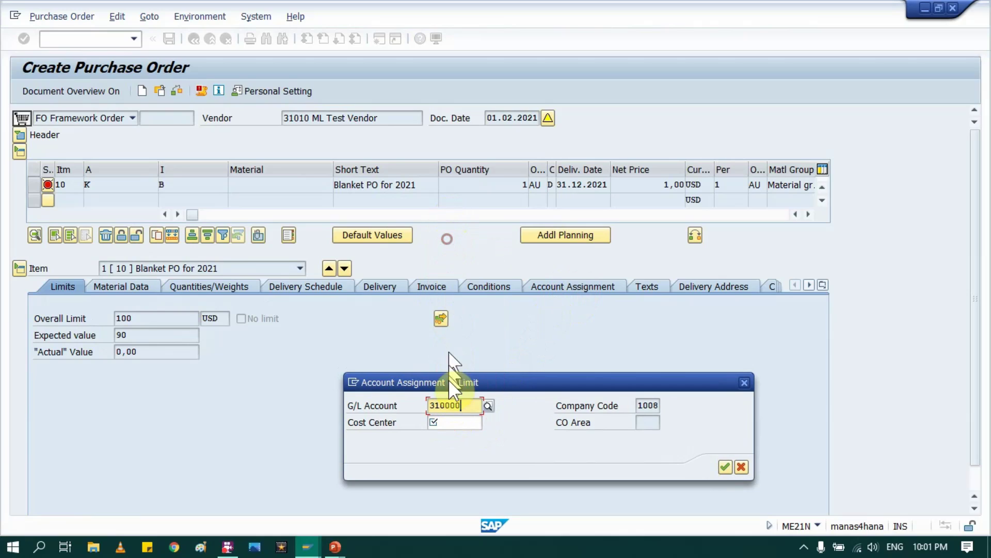
left_click(448, 420)
left_click(457, 435)
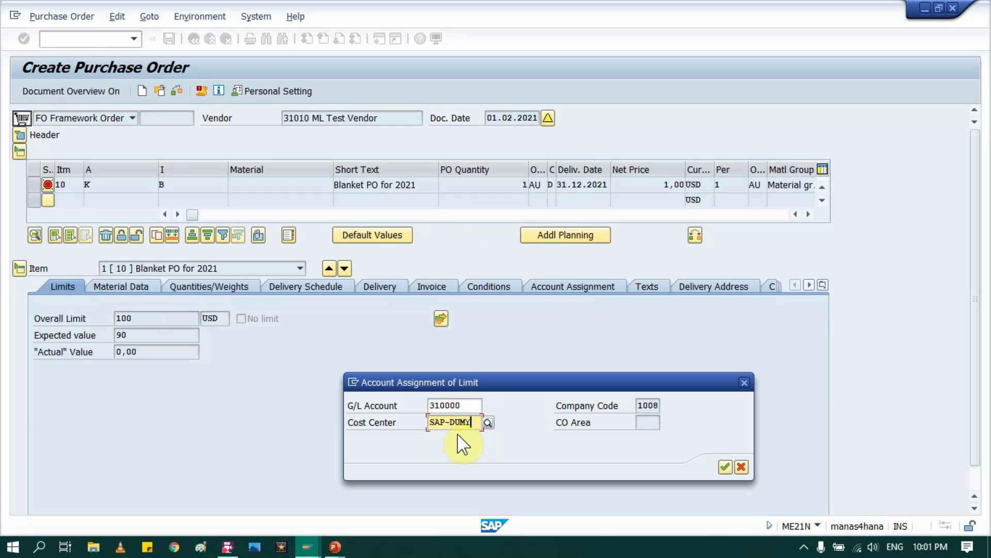
key("Return")
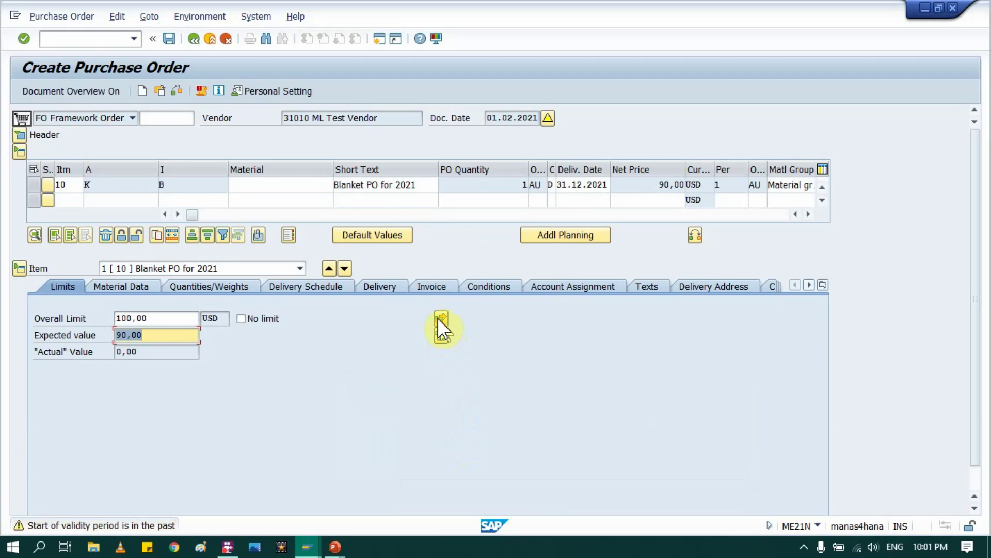
Set tax code I0 with jurisdiction code MI00000000 and save the framework order.
left_click(425, 288)
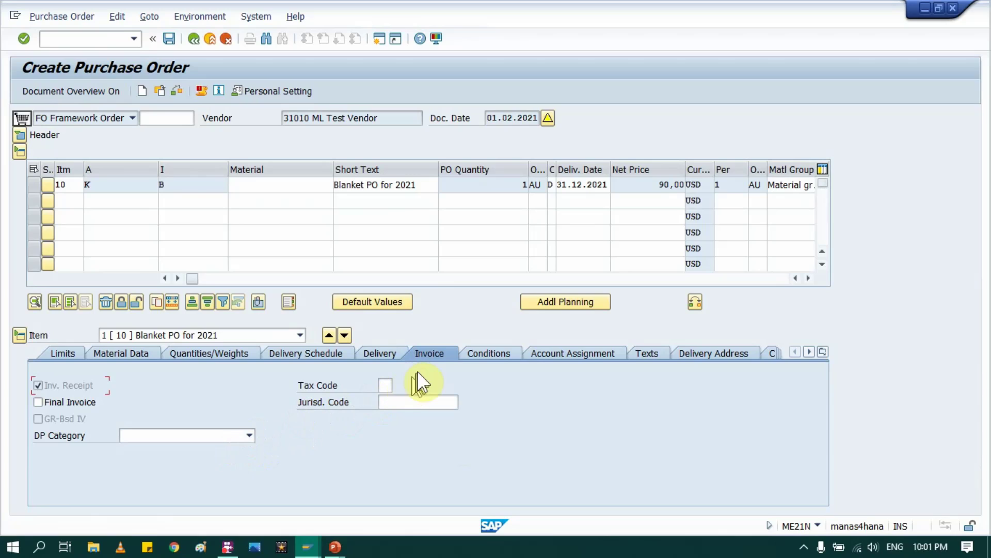
left_click(392, 385)
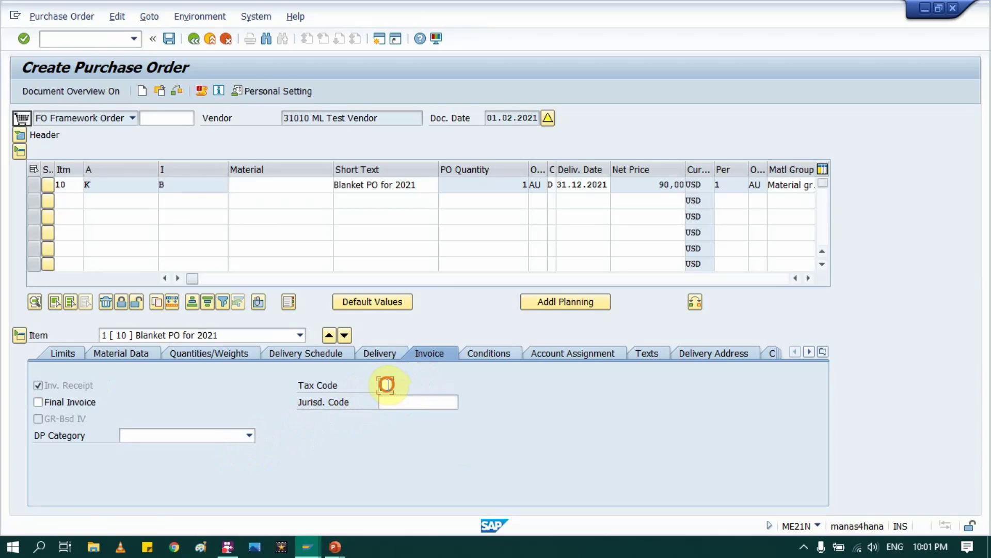
type("I0")
left_click(391, 407)
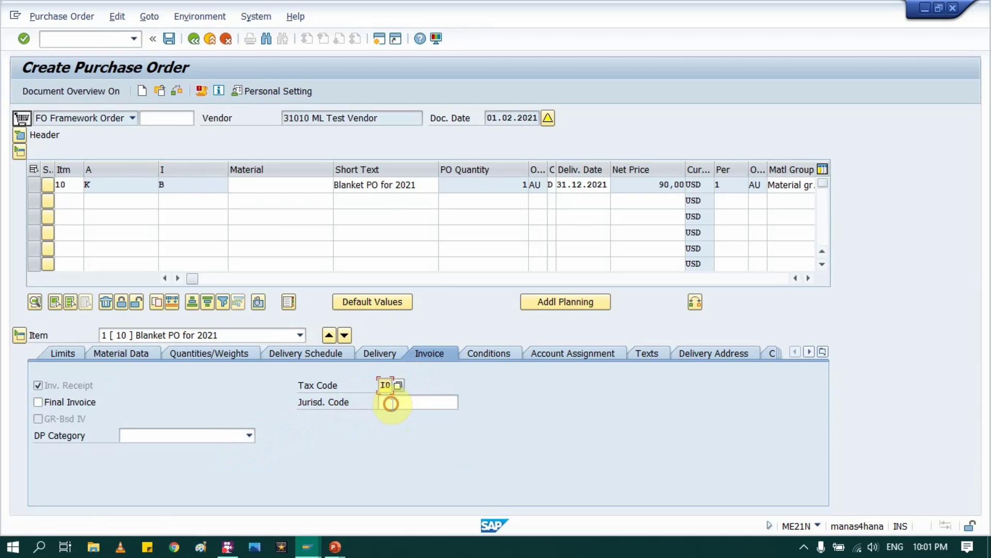
left_click(394, 408)
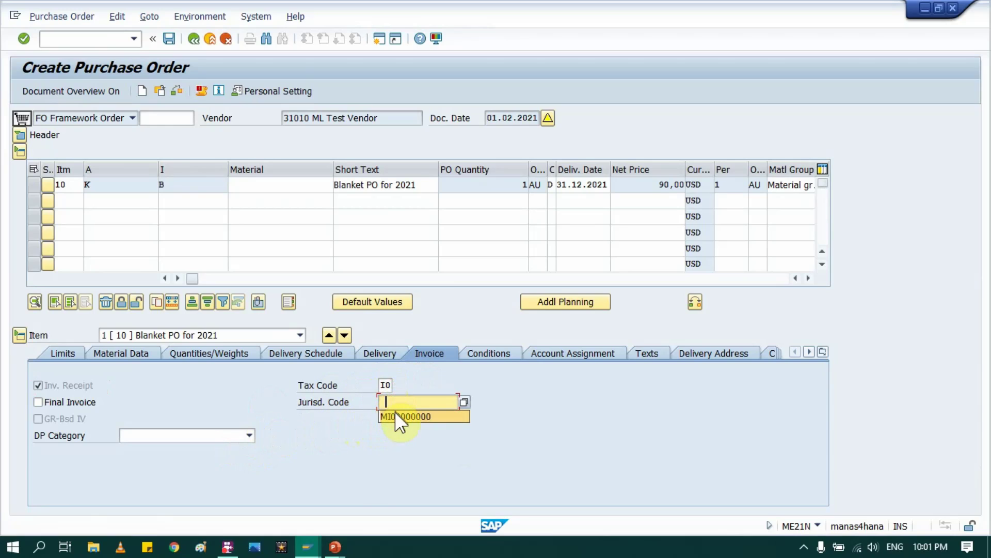
left_click(394, 415)
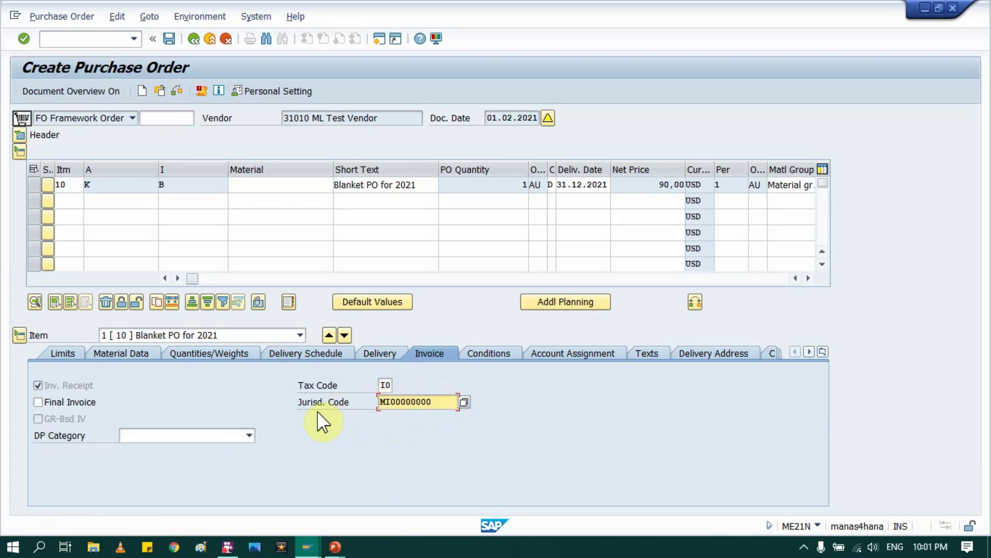
key("Return")
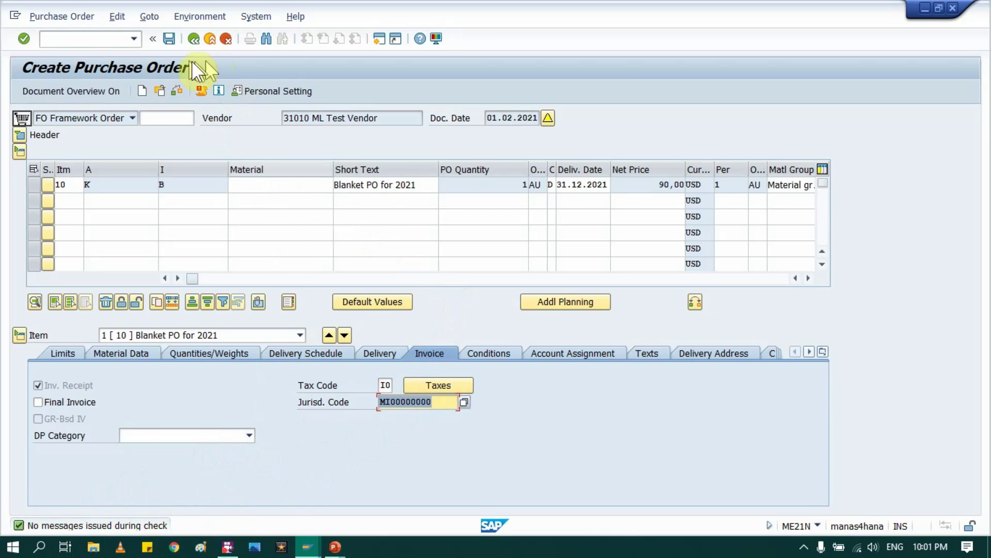
left_click(169, 39)
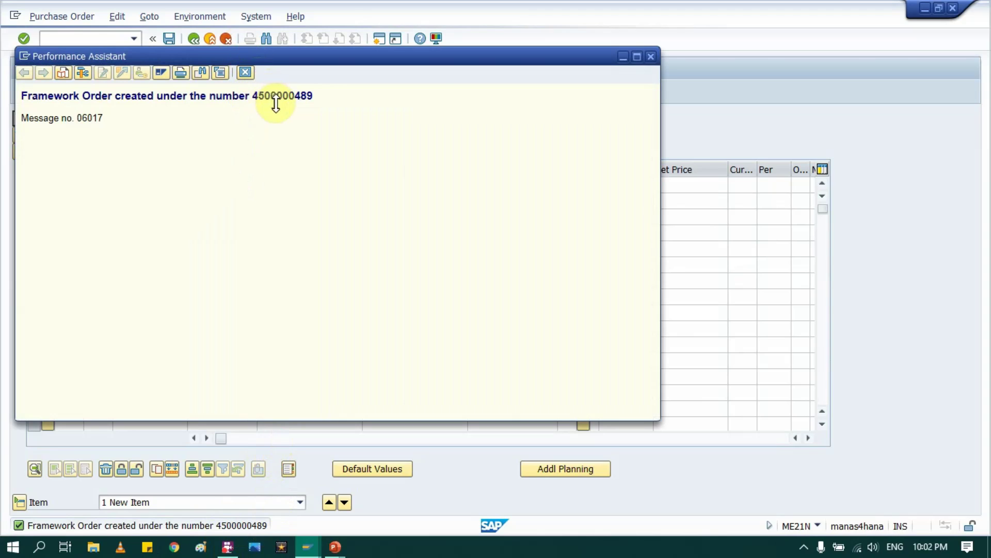
Copy the new framework order's number from the message details and switch away from SAP.
double_click(278, 98)
key("ctrl+c")
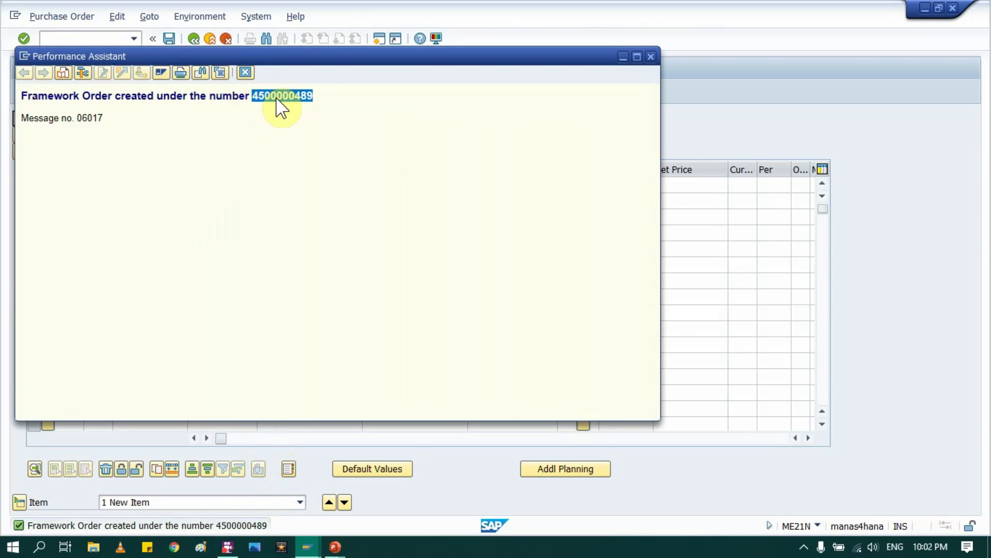
left_click(651, 57)
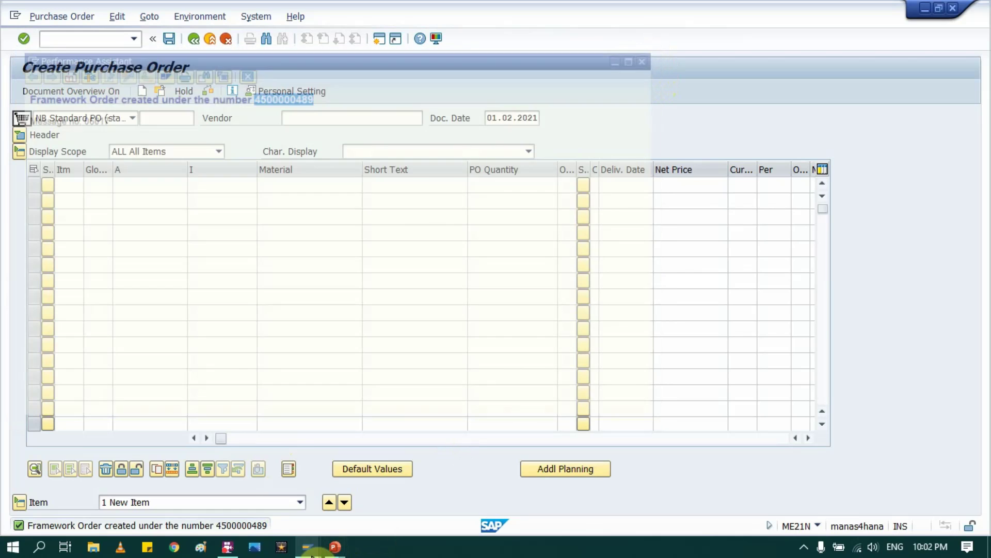
key("alt+Tab")
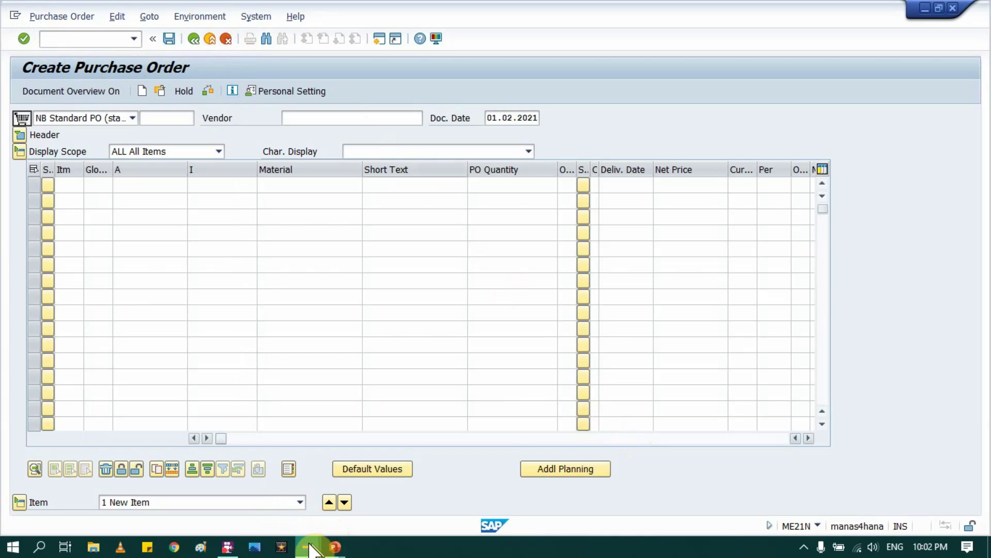
mouse_move(315, 546)
left_click(270, 496)
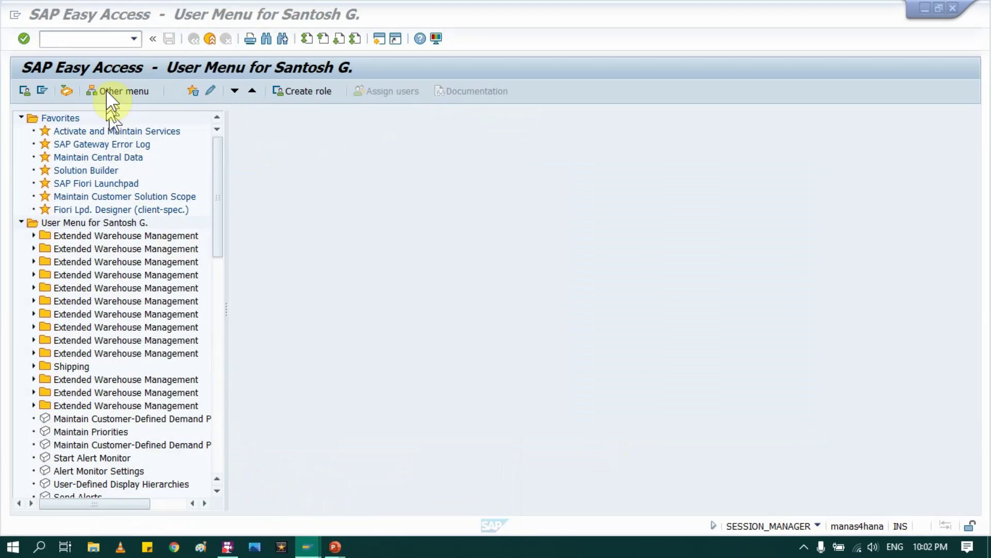
left_click(104, 40)
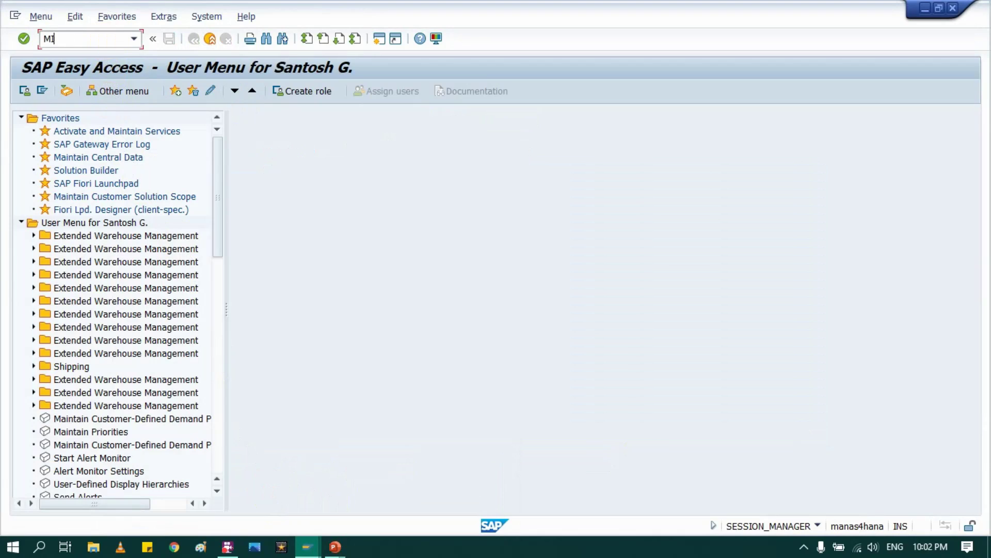
key("Return")
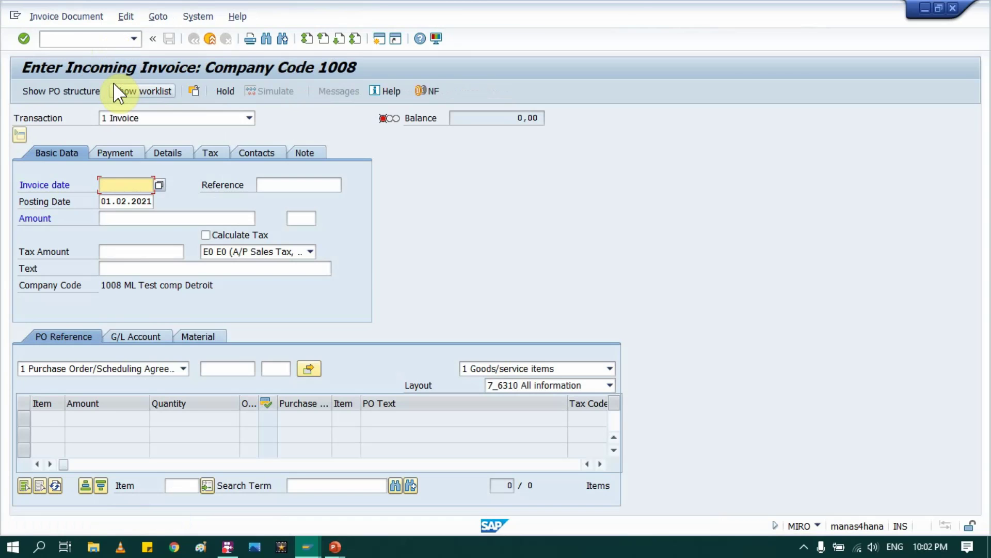
left_click(128, 186)
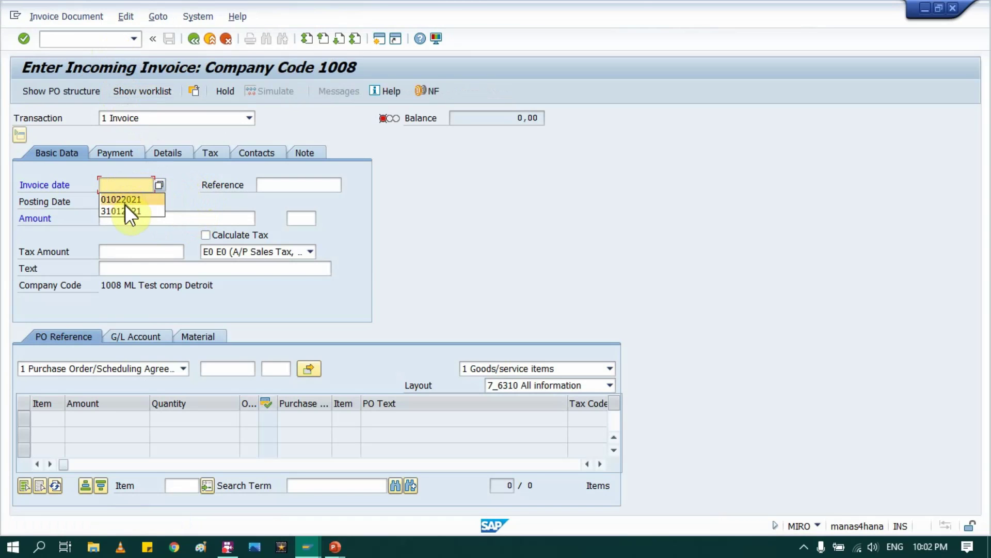
left_click(125, 199)
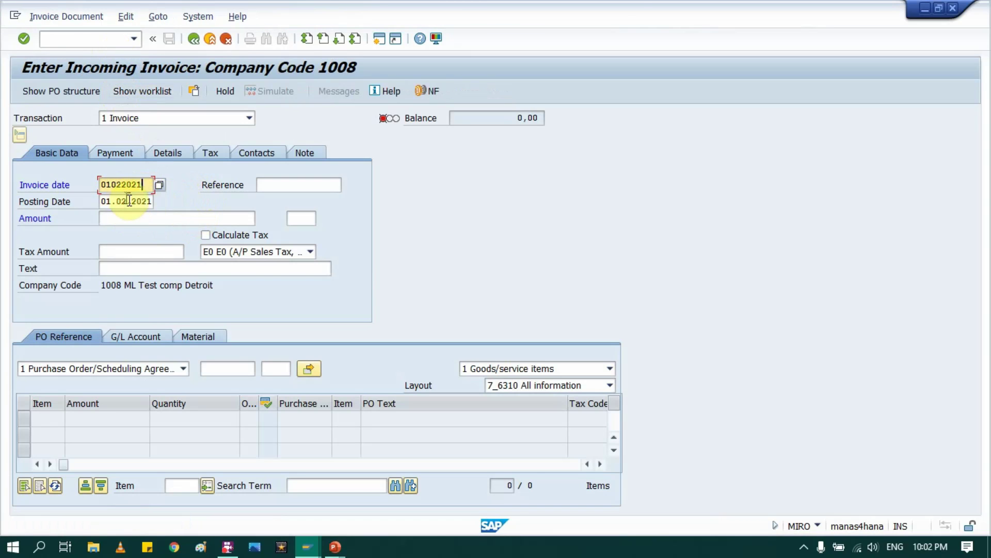
left_click(282, 184)
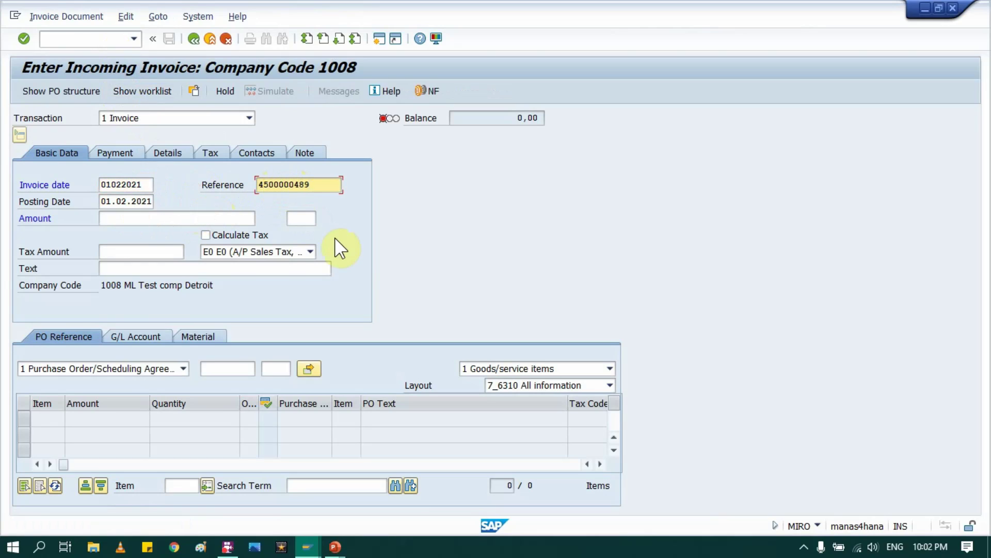
left_click(183, 219)
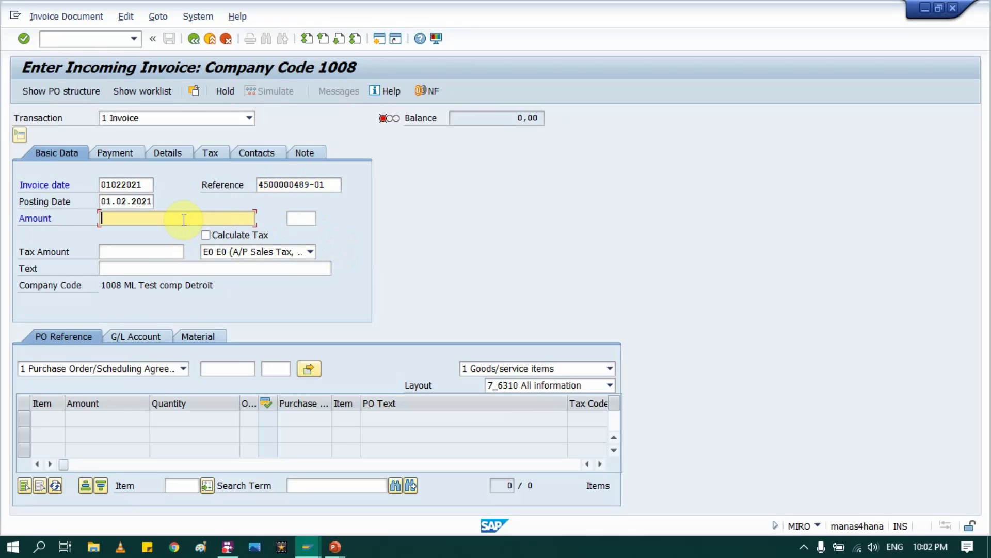
type("80")
left_click(305, 251)
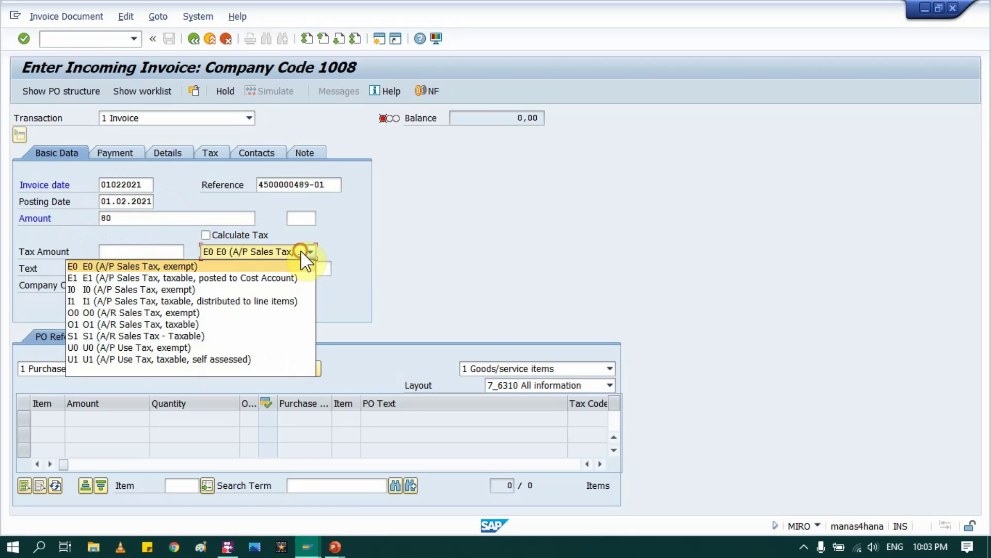
left_click(92, 289)
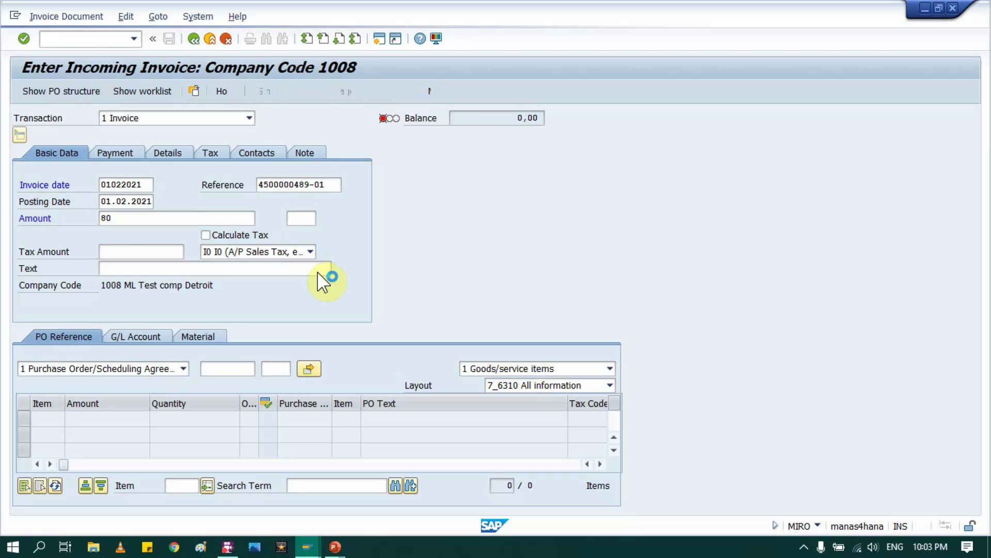
left_click(206, 235)
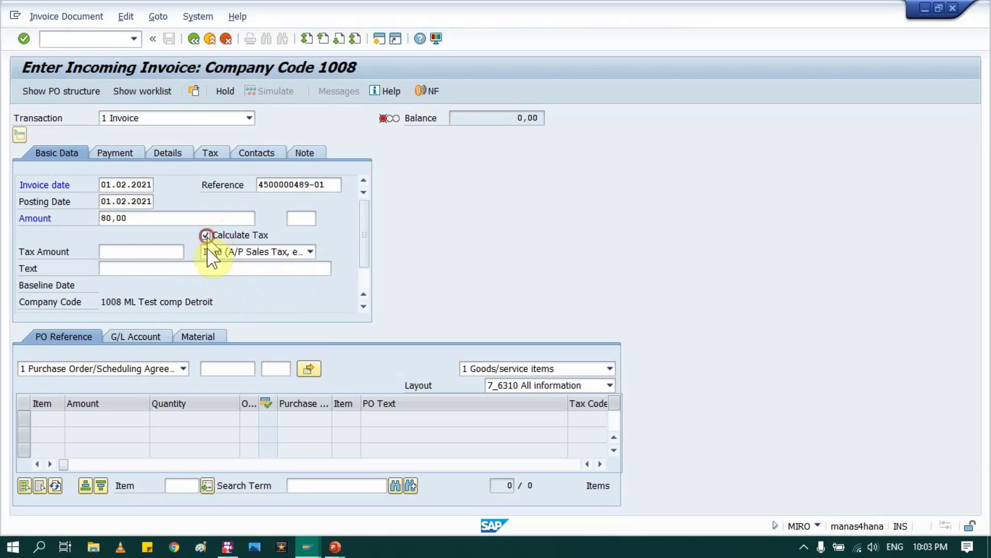
left_click(241, 368)
key("ctrl+v")
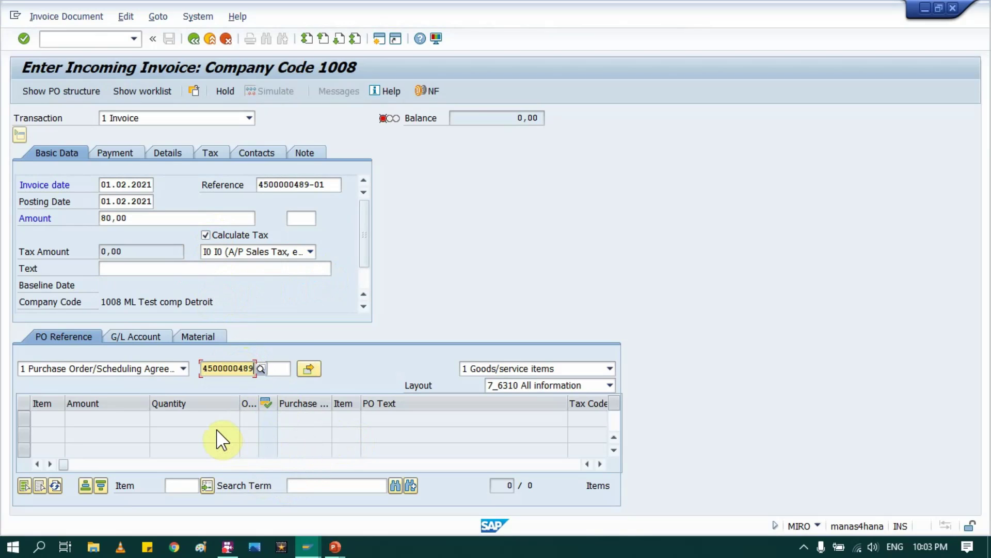
key("Return")
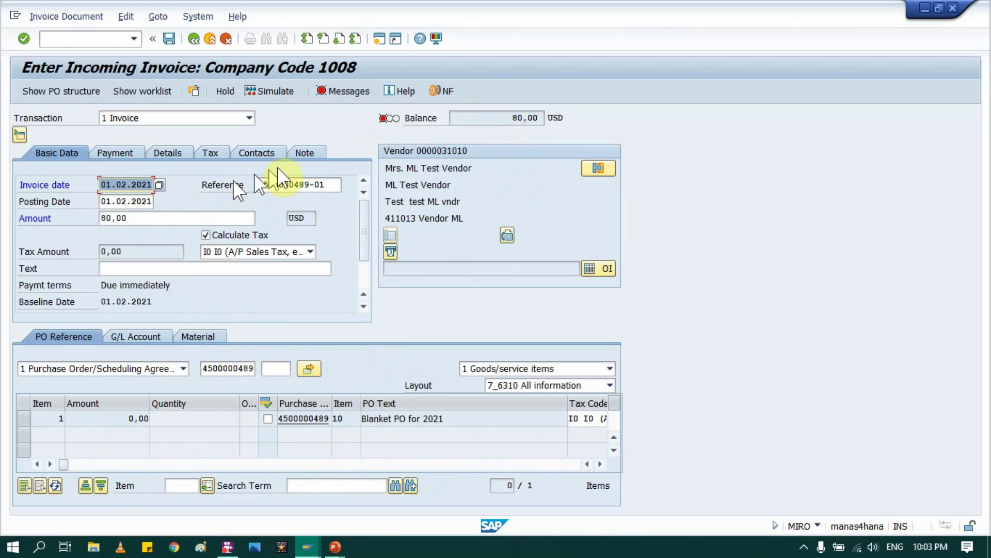
Put 80 on the item's G/L 310000 / cost center SAP-DUMY assignment, bringing the balance to 0,00 USD.
left_click(137, 220)
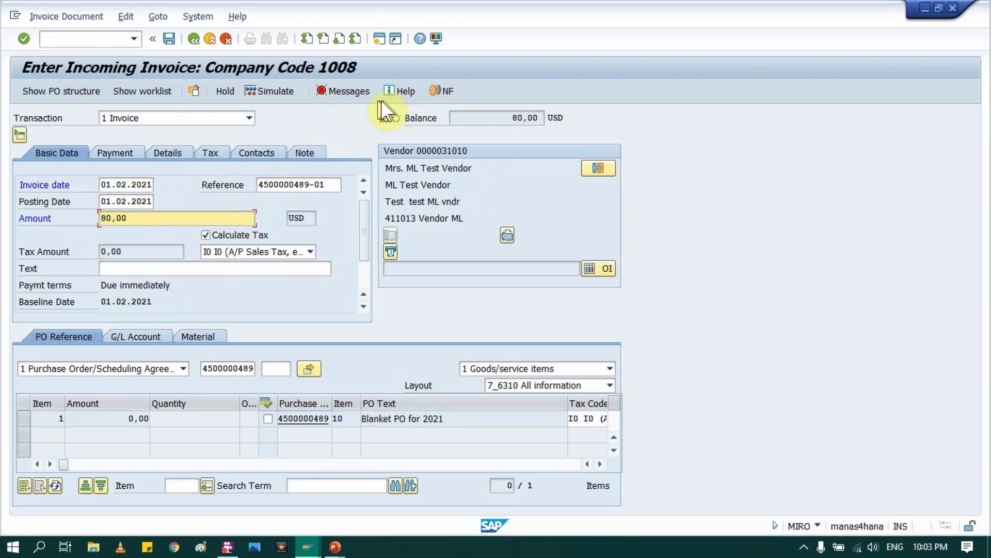
left_click(599, 463)
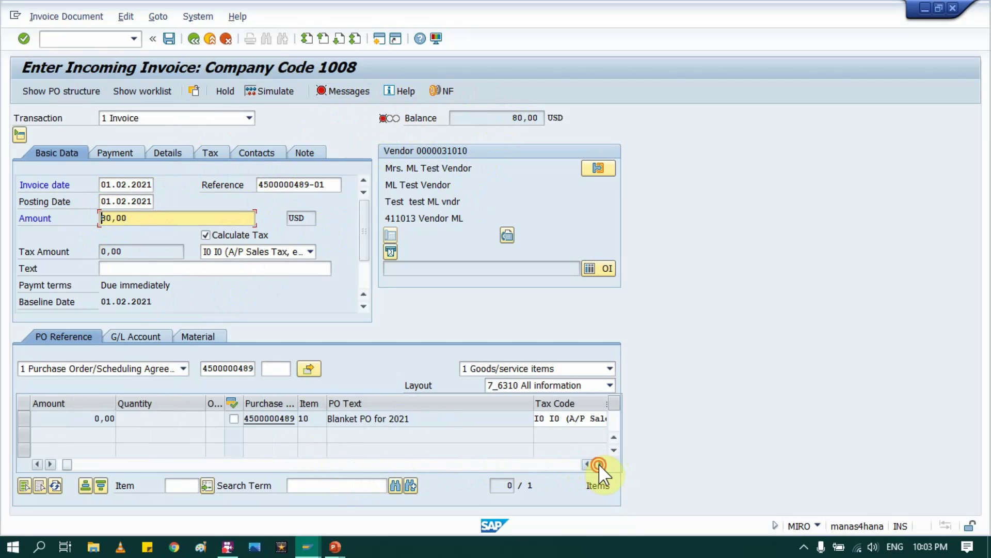
left_click(599, 463)
left_click(599, 463)
left_click(599, 463)
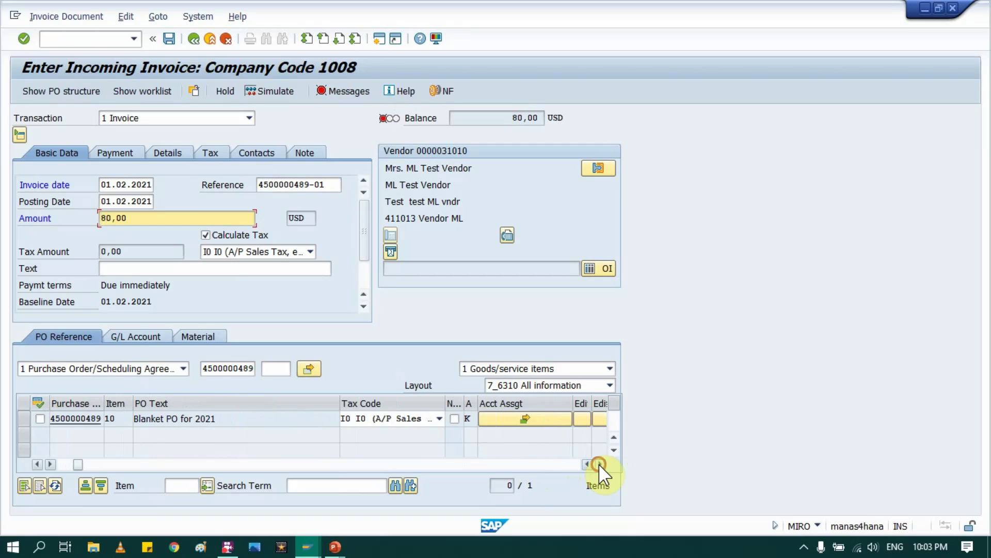
left_click(599, 463)
left_click(599, 463)
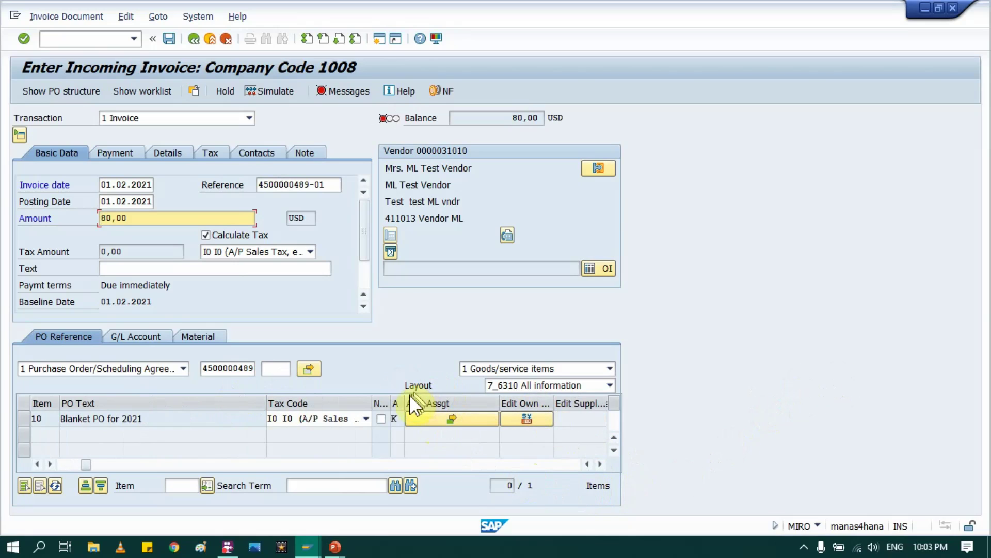
left_click(449, 417)
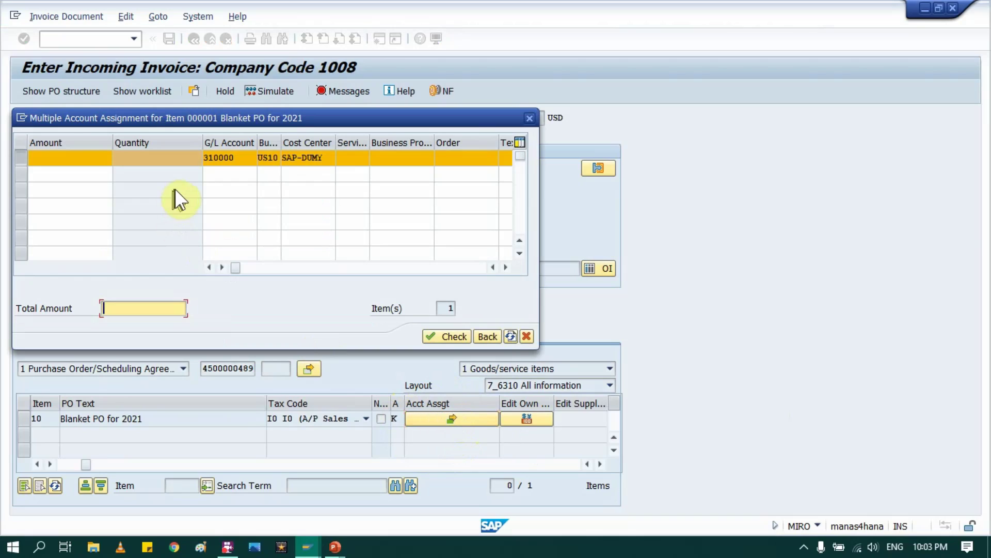
left_click(70, 156)
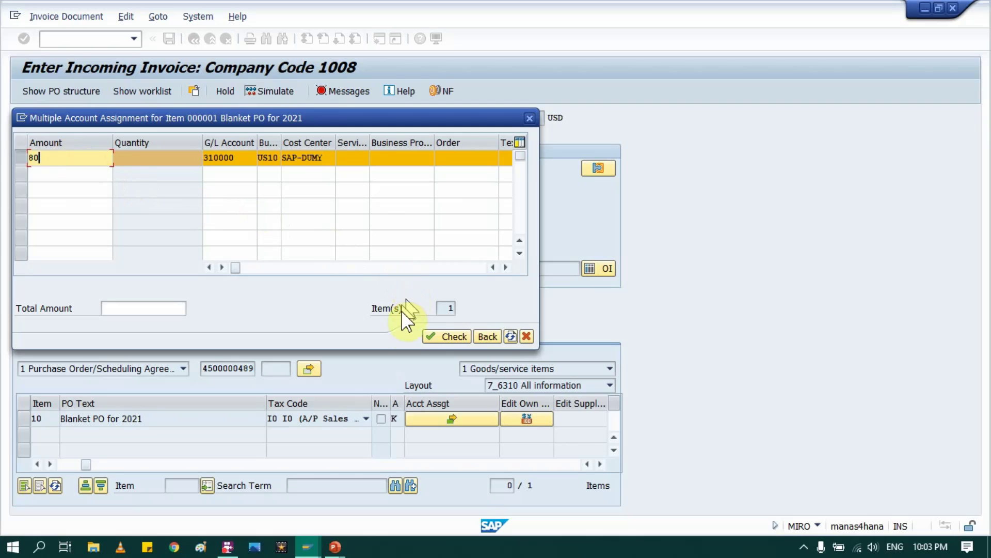
left_click(426, 336)
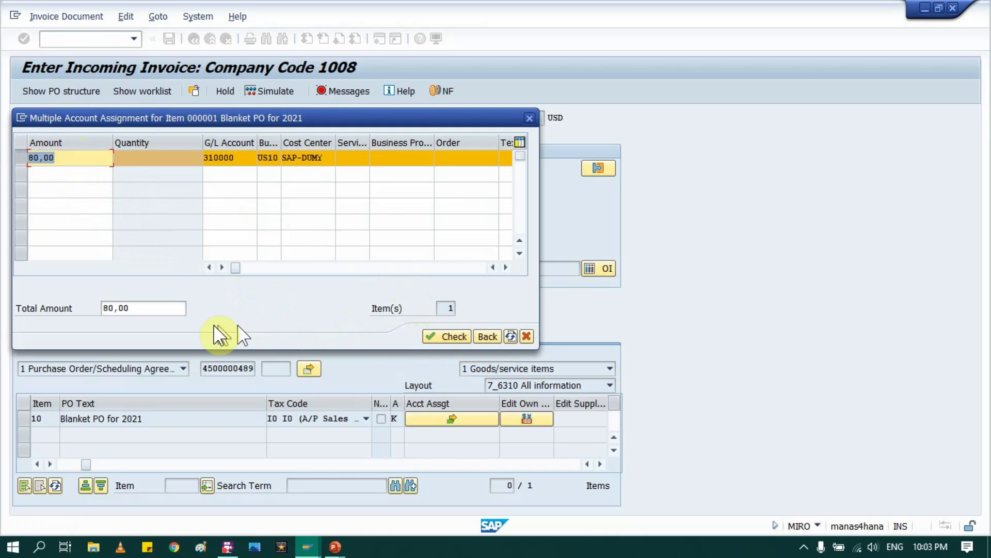
left_click(487, 336)
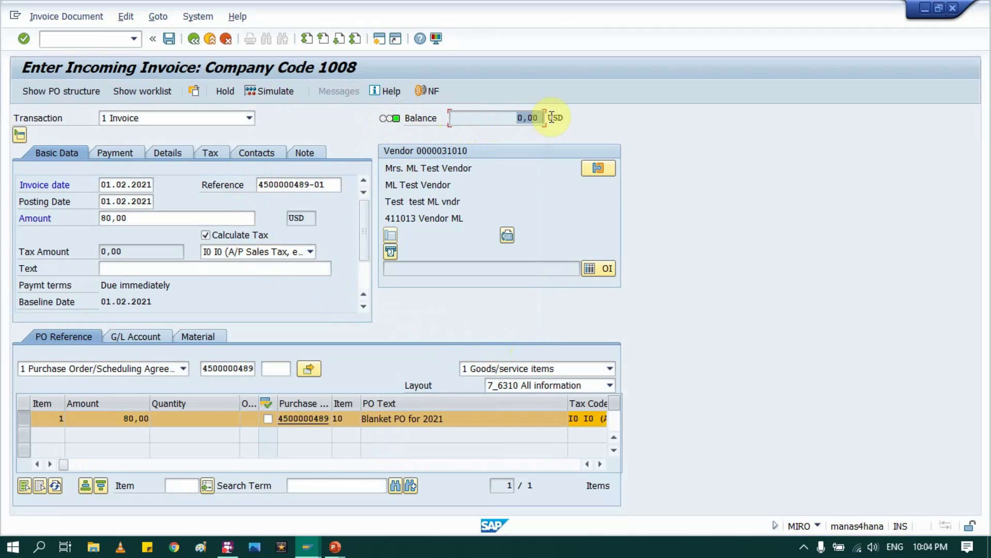
left_click(598, 464)
left_click(599, 464)
left_click(599, 463)
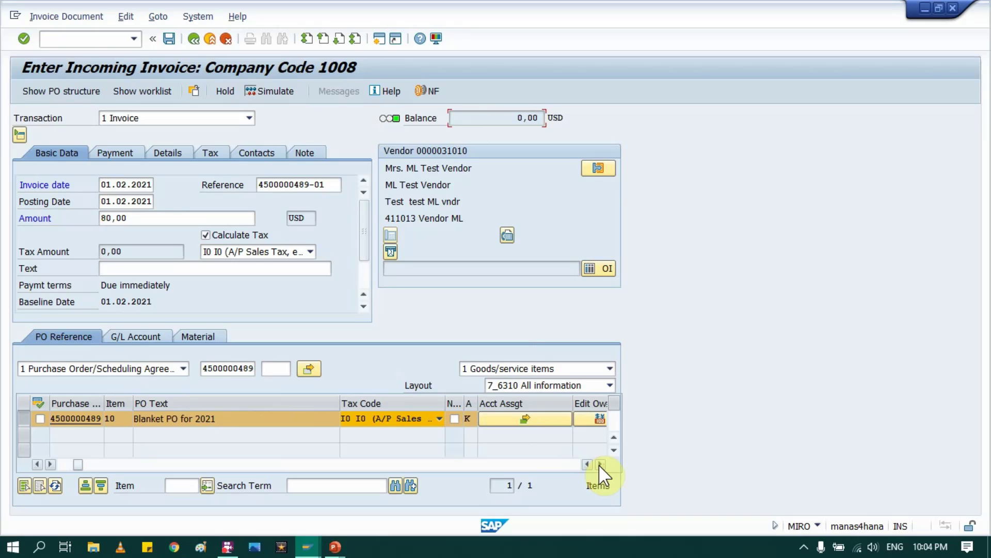
left_click(599, 463)
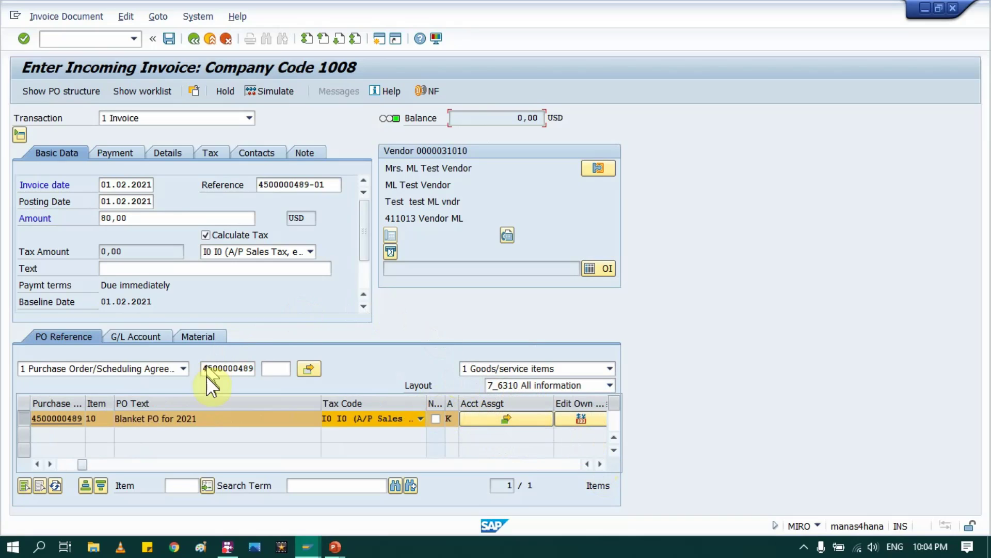
left_click(171, 39)
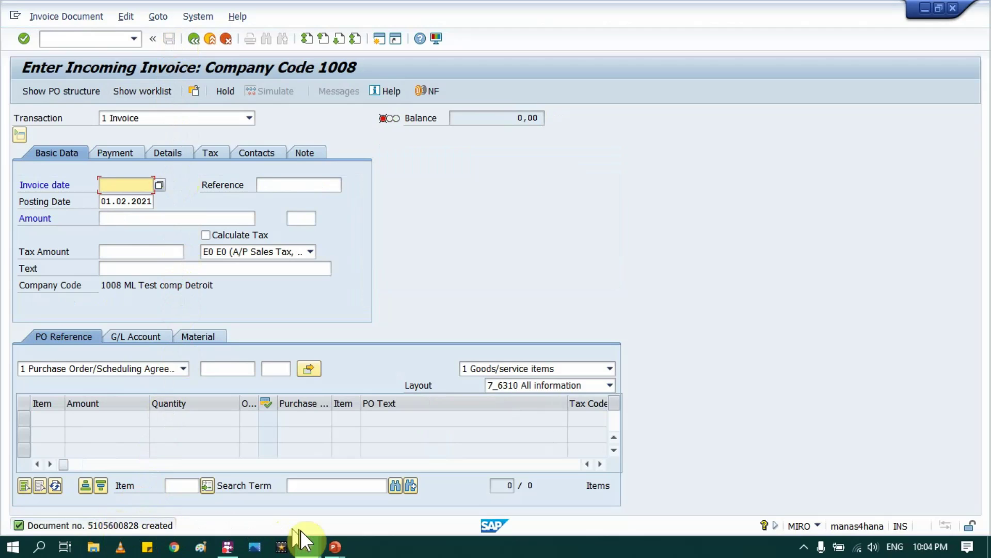
left_click(261, 490)
left_click(307, 546)
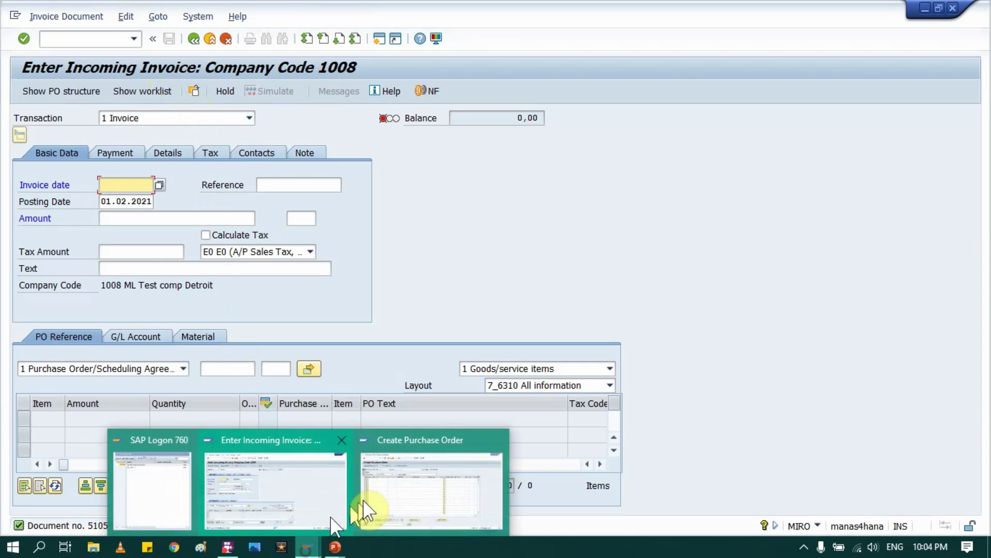
left_click(408, 470)
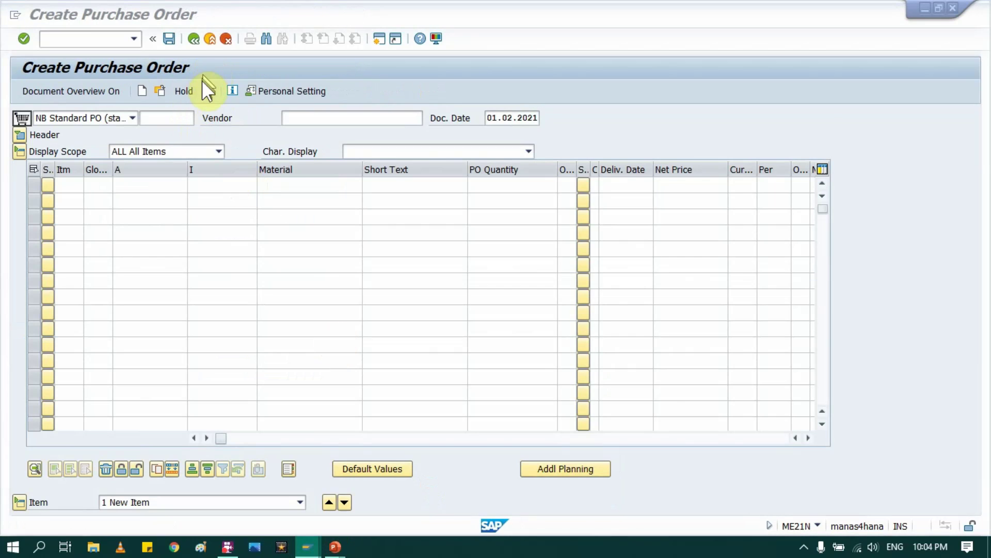
left_click(159, 91)
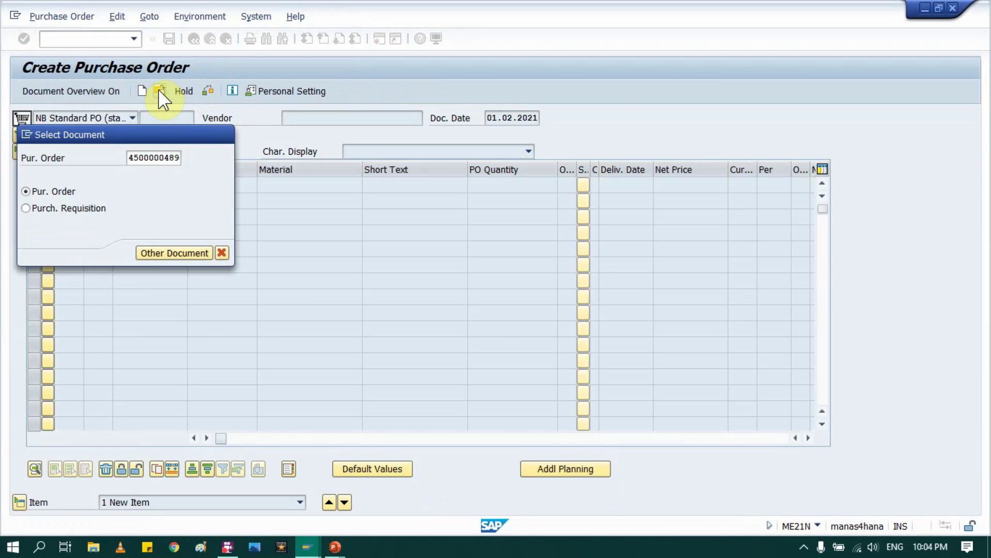
key("Return")
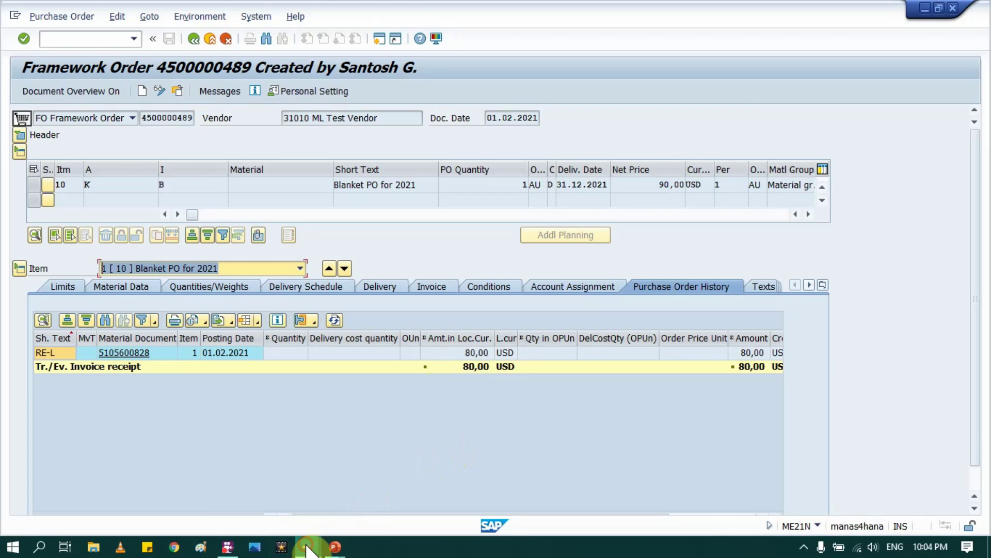
mouse_move(308, 550)
left_click(282, 485)
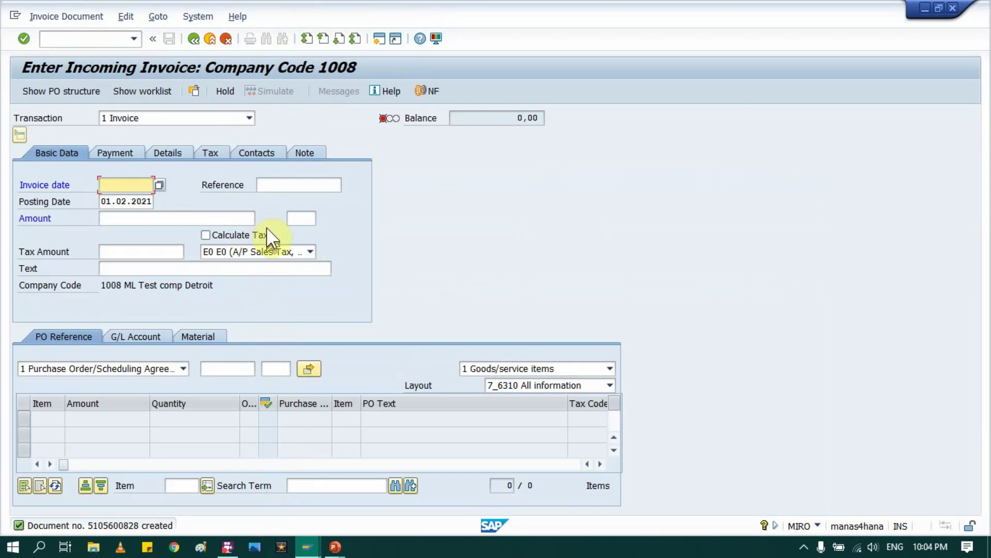
left_click(143, 186)
left_click(116, 201)
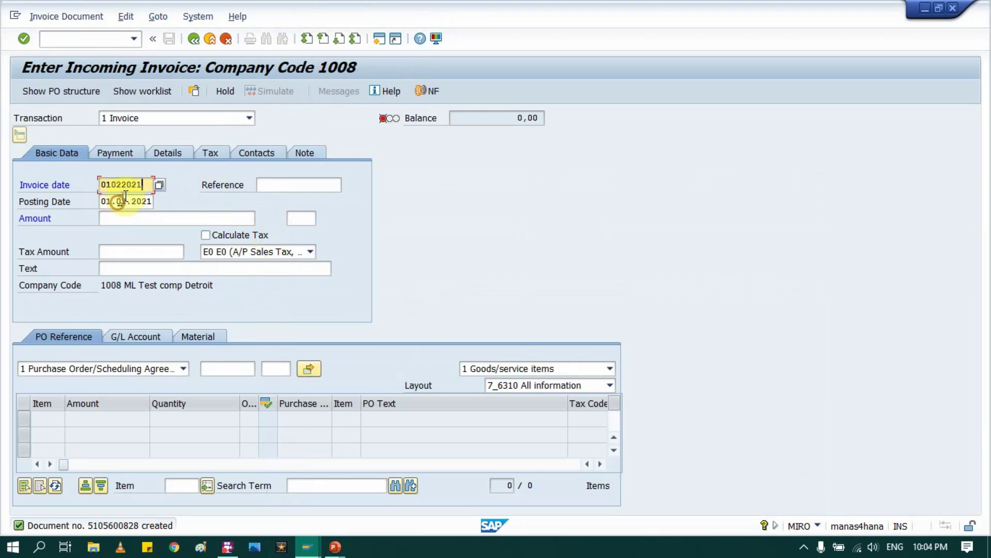
left_click(276, 179)
left_click(284, 194)
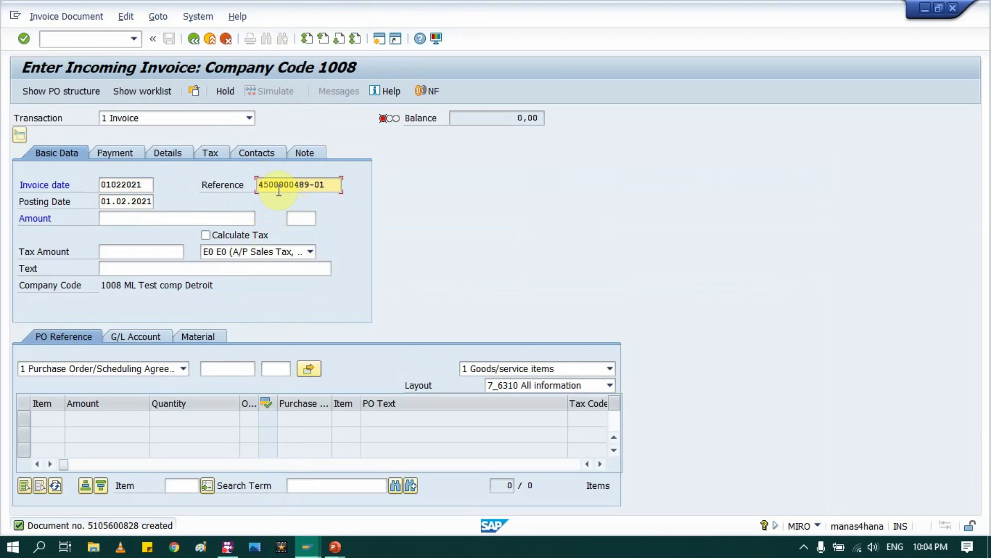
key("BackSpace")
type("2")
left_click(132, 220)
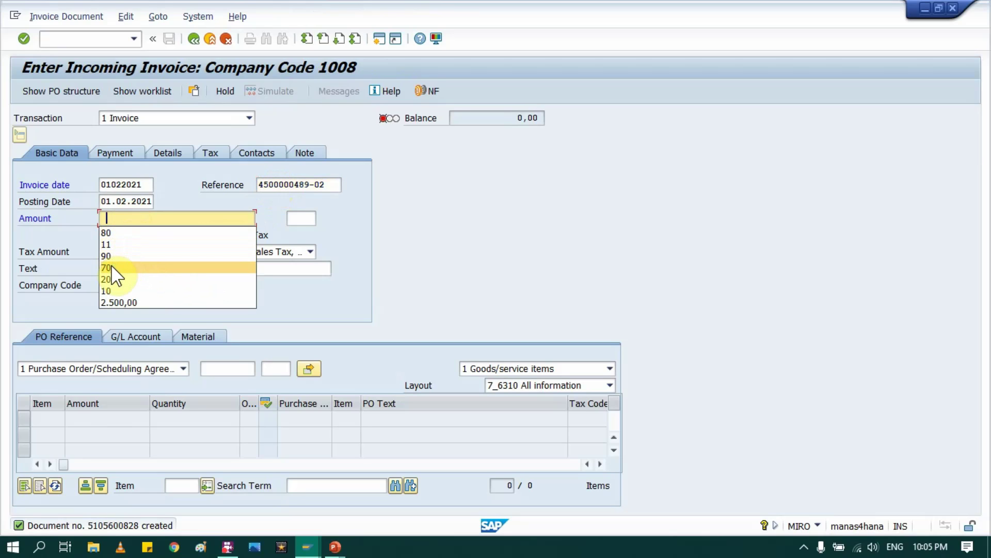
left_click(110, 280)
key("BackSpace")
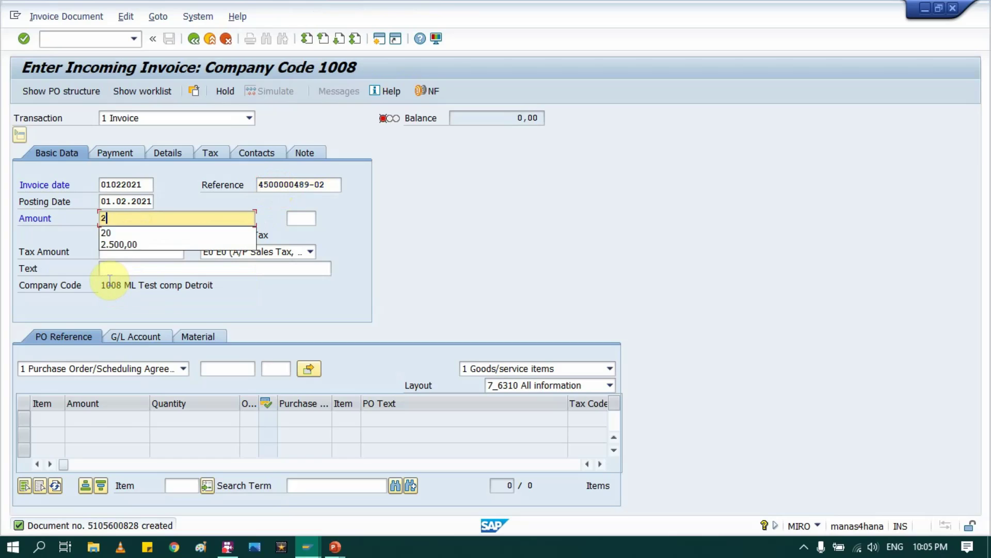
type("5")
left_click(248, 253)
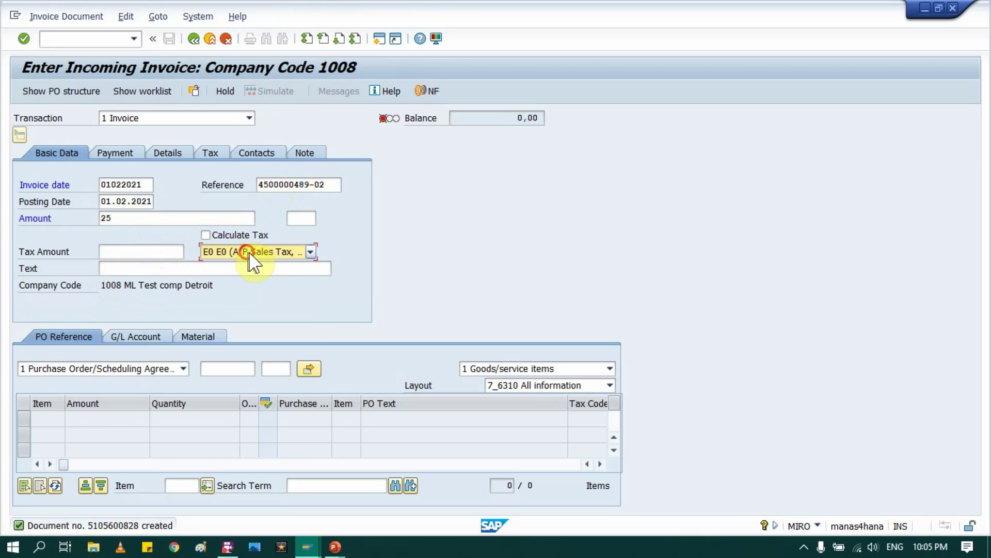
left_click(109, 287)
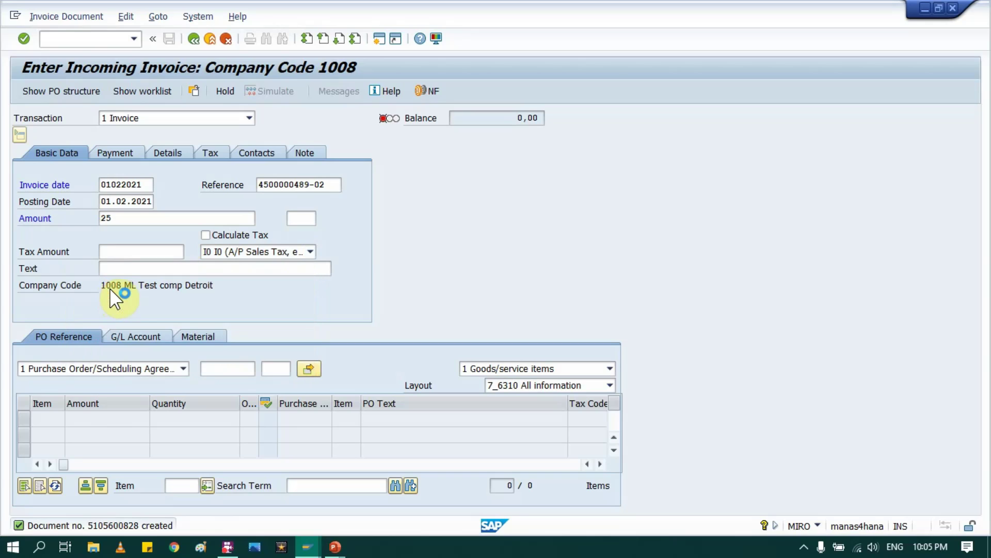
left_click(228, 368)
left_click(226, 382)
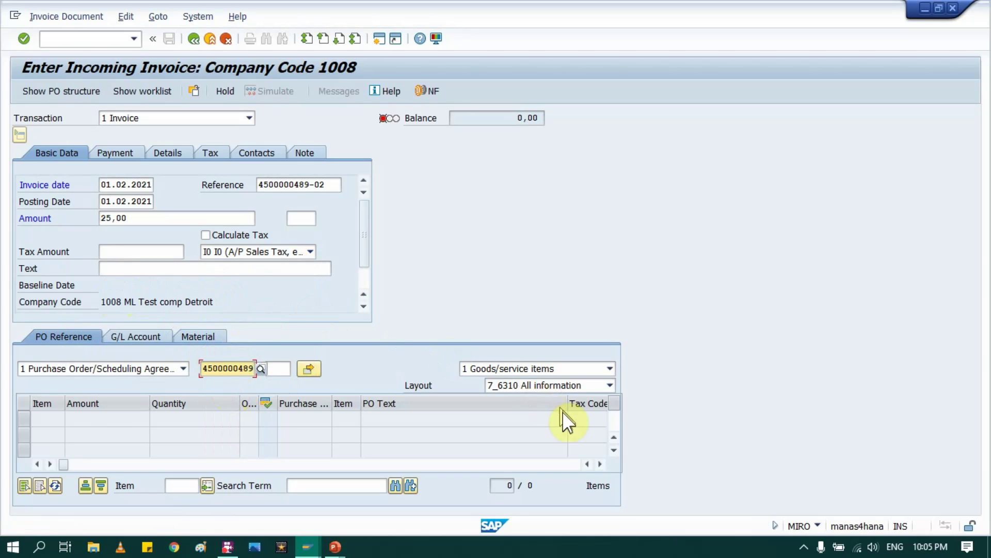
key("Return")
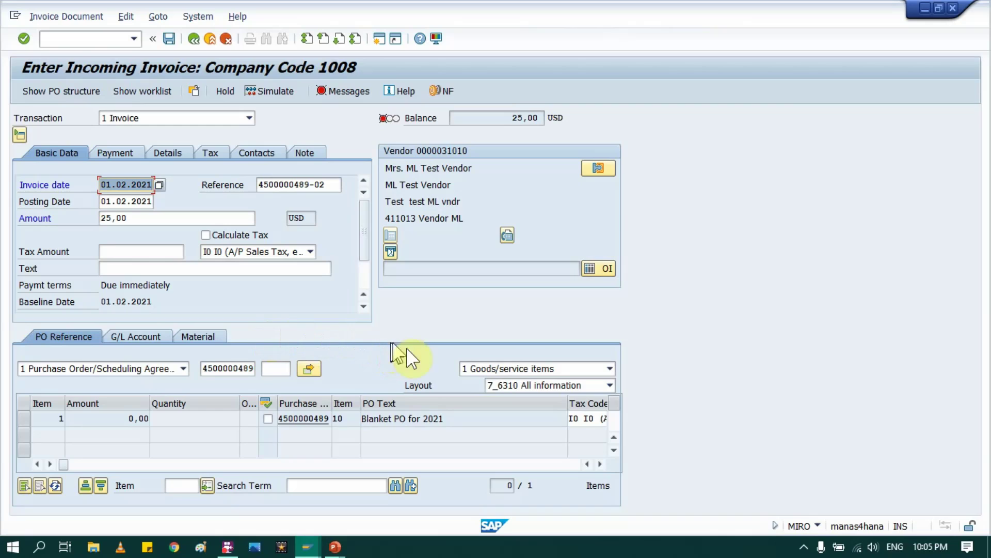
Assign 25,00 to G/L 310000 and highlight the warning that the value exceeds the 100,00 USD limit.
left_click(598, 464)
left_click(597, 463)
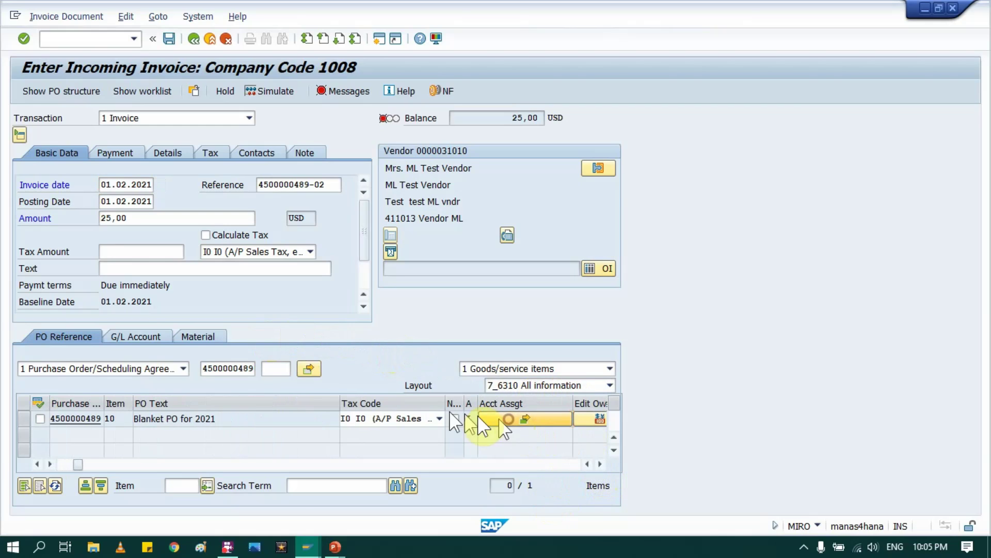
left_click(133, 320)
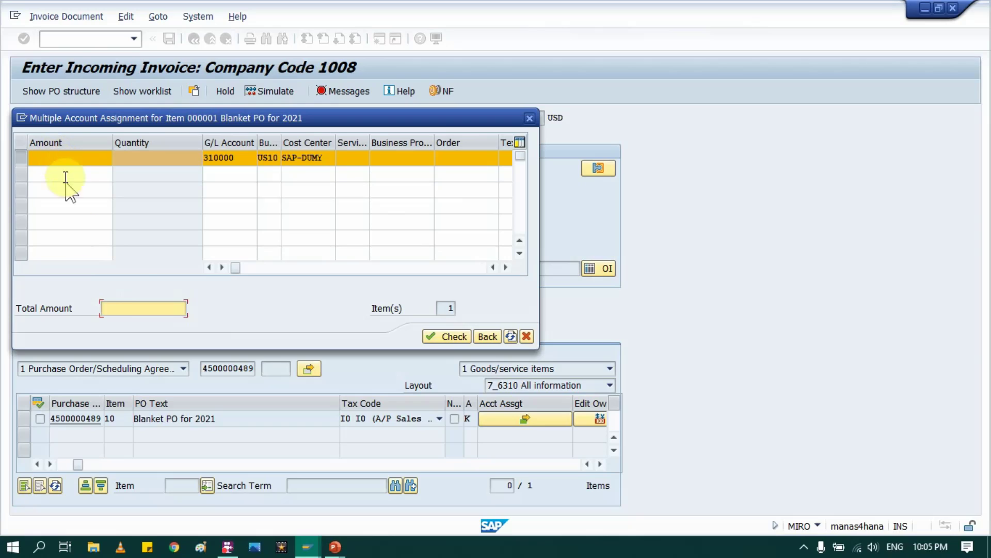
type("25")
key("Return")
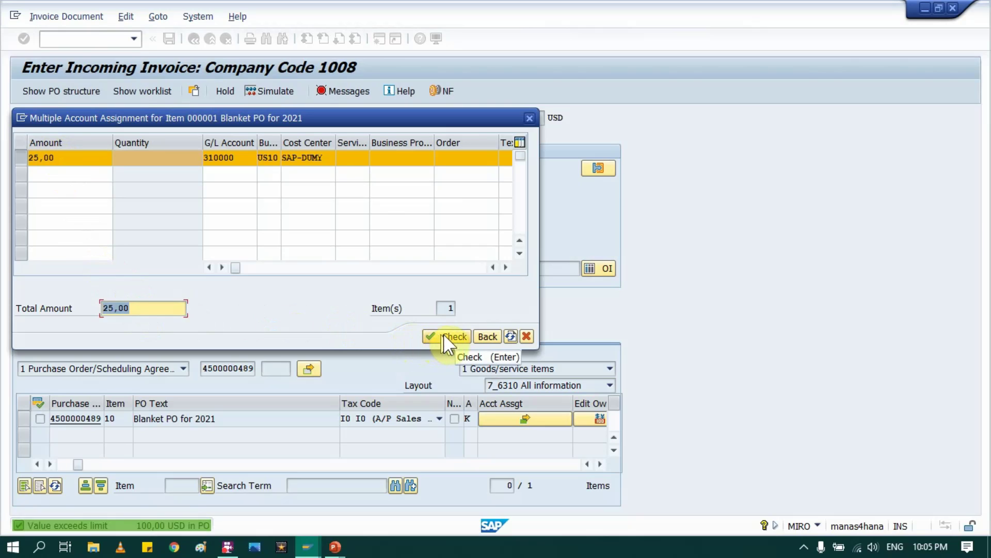
left_click(496, 335)
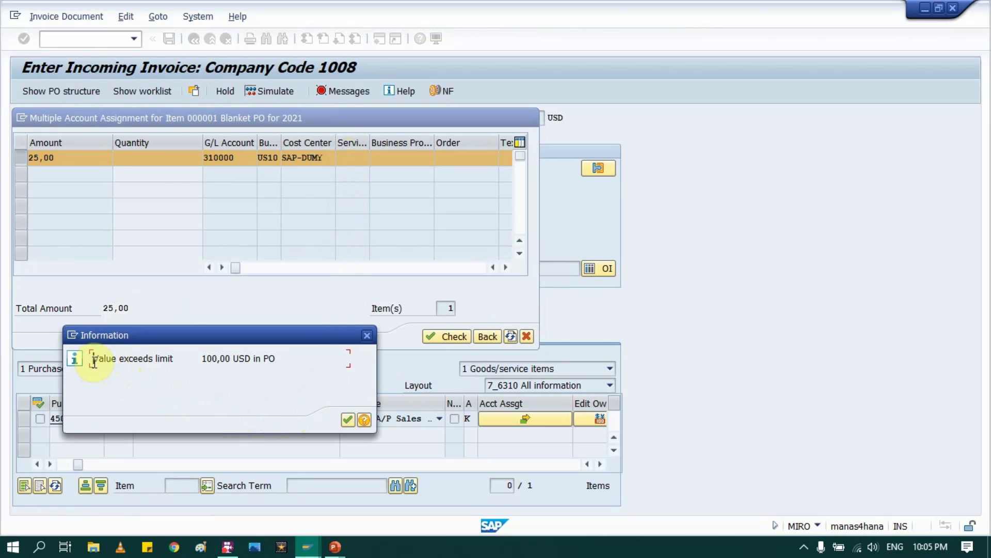
left_click_drag(93, 360, 287, 360)
left_click_drag(172, 360, 81, 358)
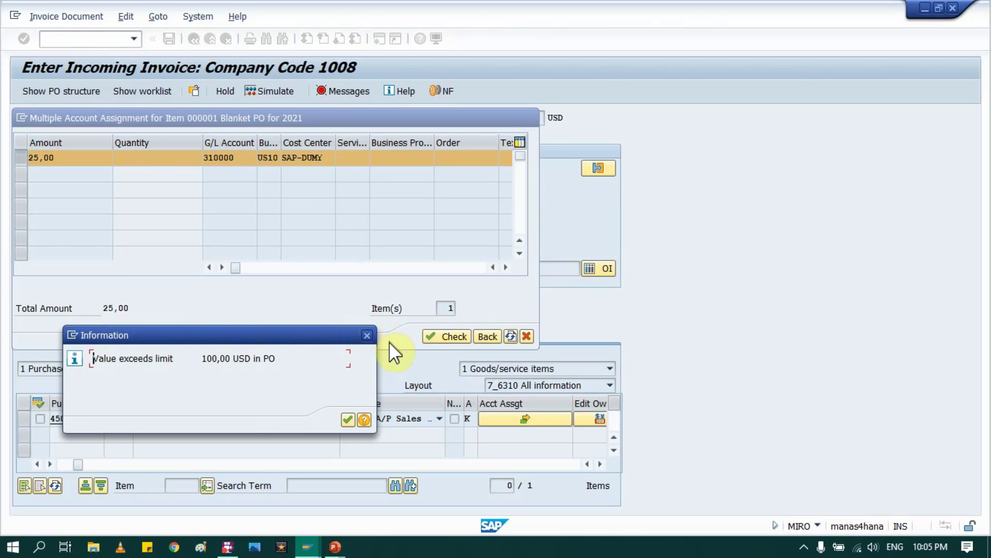